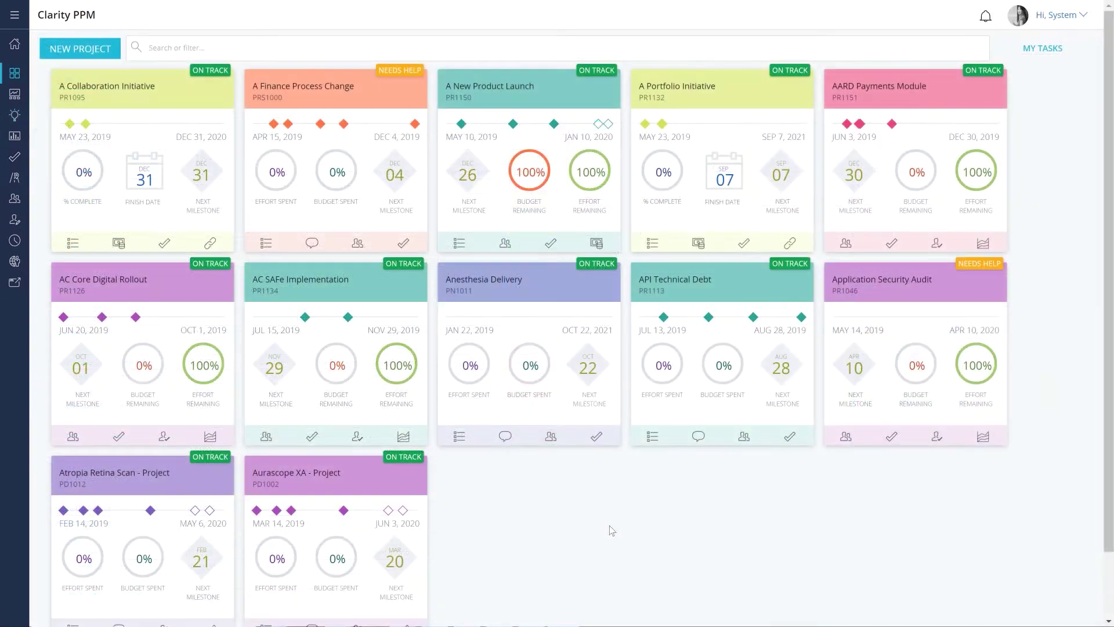
- Open the Ideas list and the AP Architecture Consolidation idea's details
left_click(16, 119)
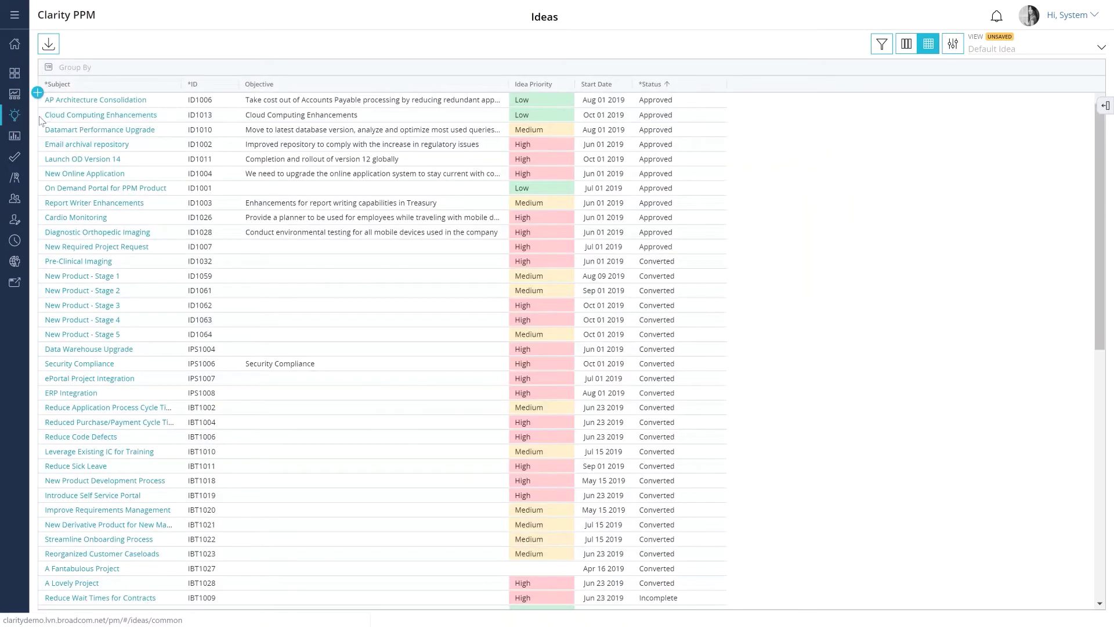
left_click(69, 105)
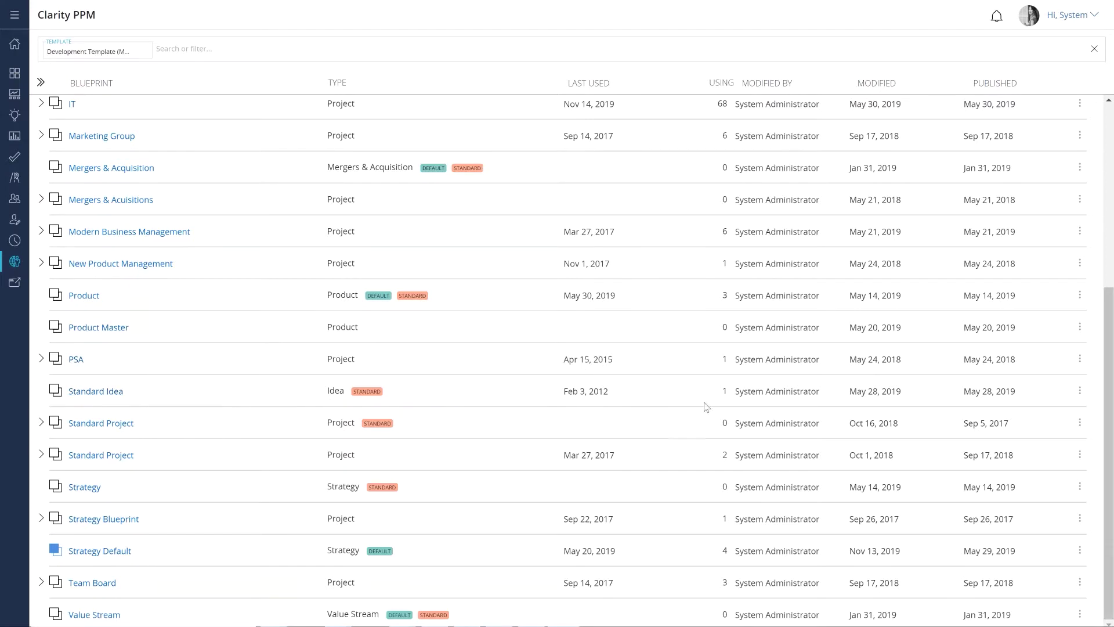
- Copy the Standard Idea blueprint and open the copy for layout editing
left_click(1080, 393)
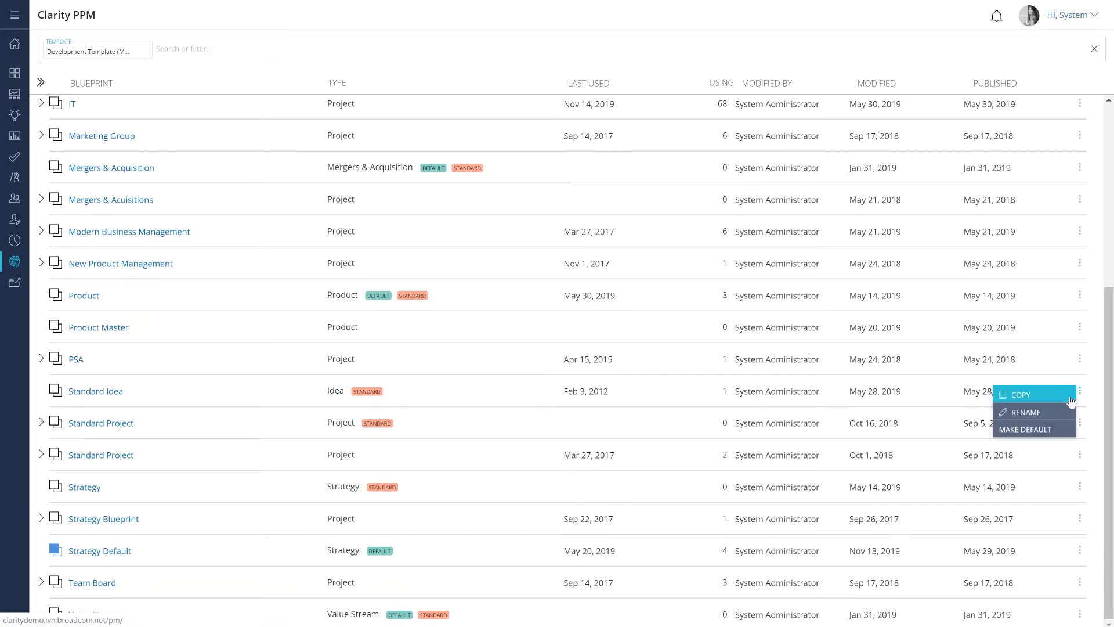
left_click(1072, 399)
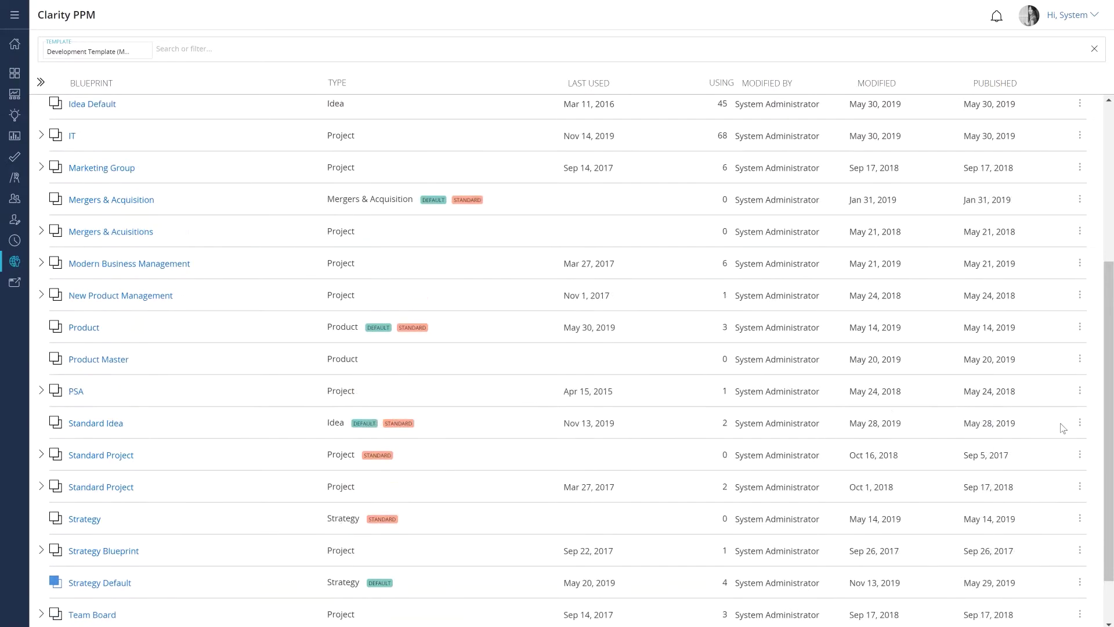
left_click(150, 242)
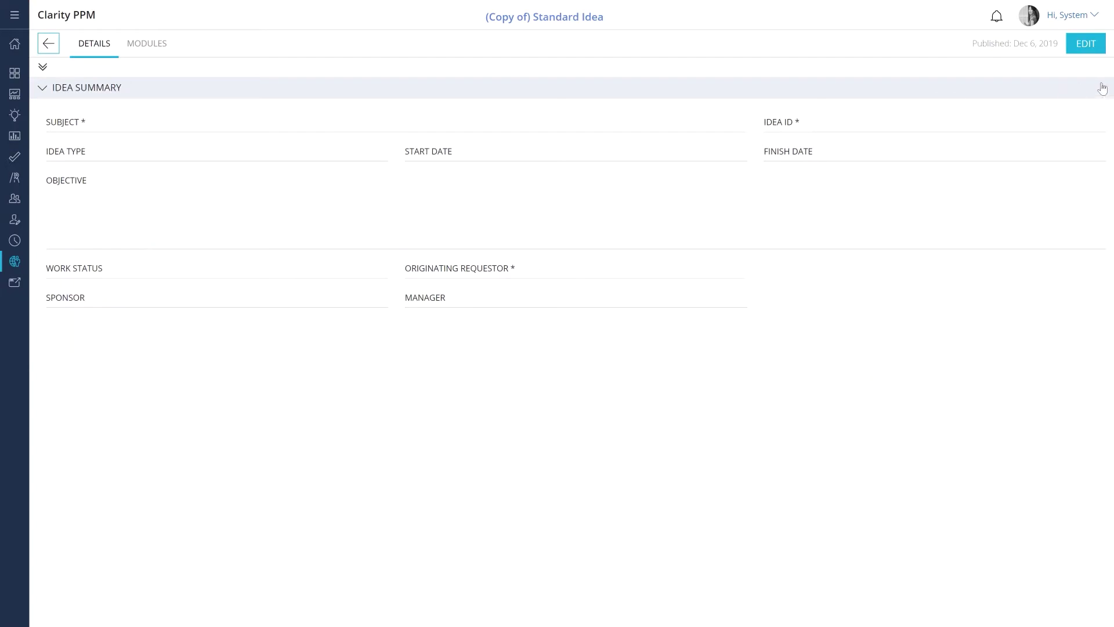
left_click(1086, 44)
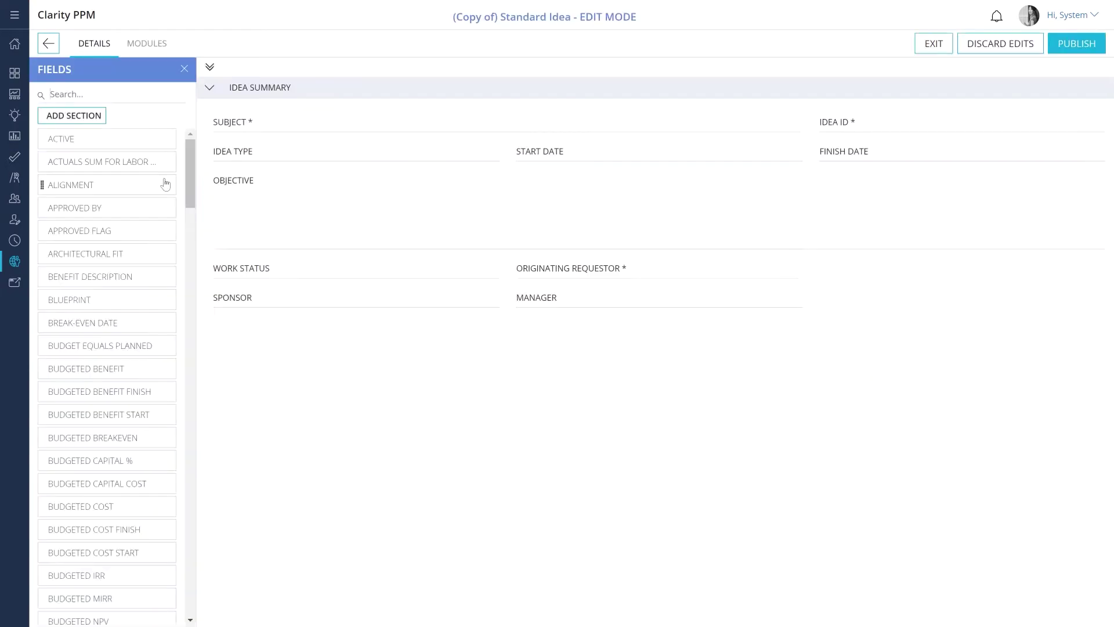
- Add a FINANCIALS section holding Planned Benefit and other planned fields, then publish the blueprint
left_click(76, 116)
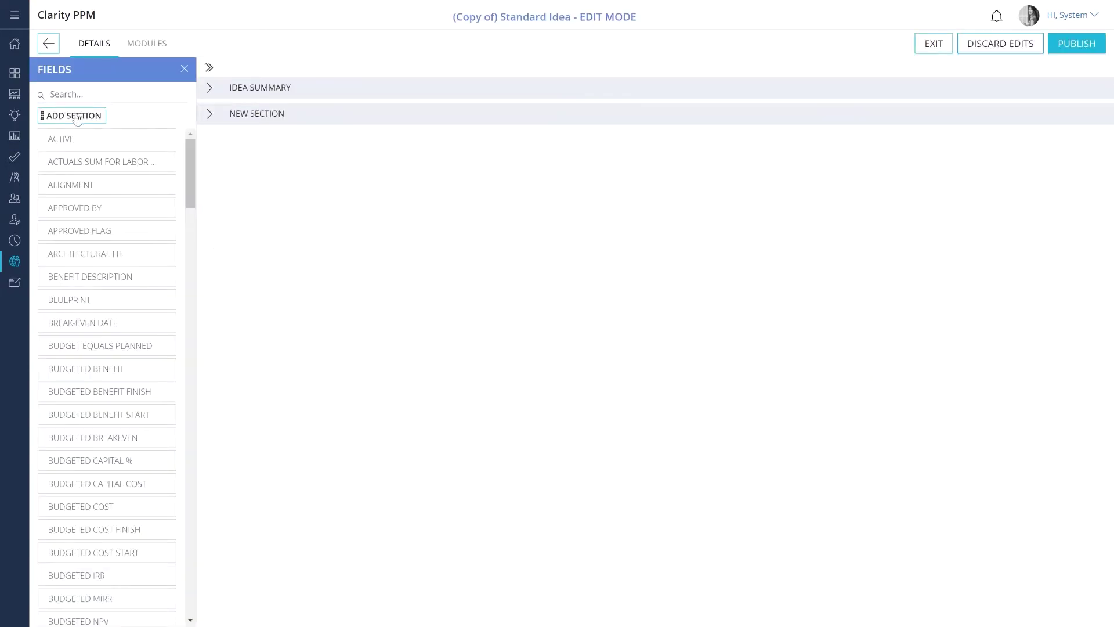
left_click(277, 113)
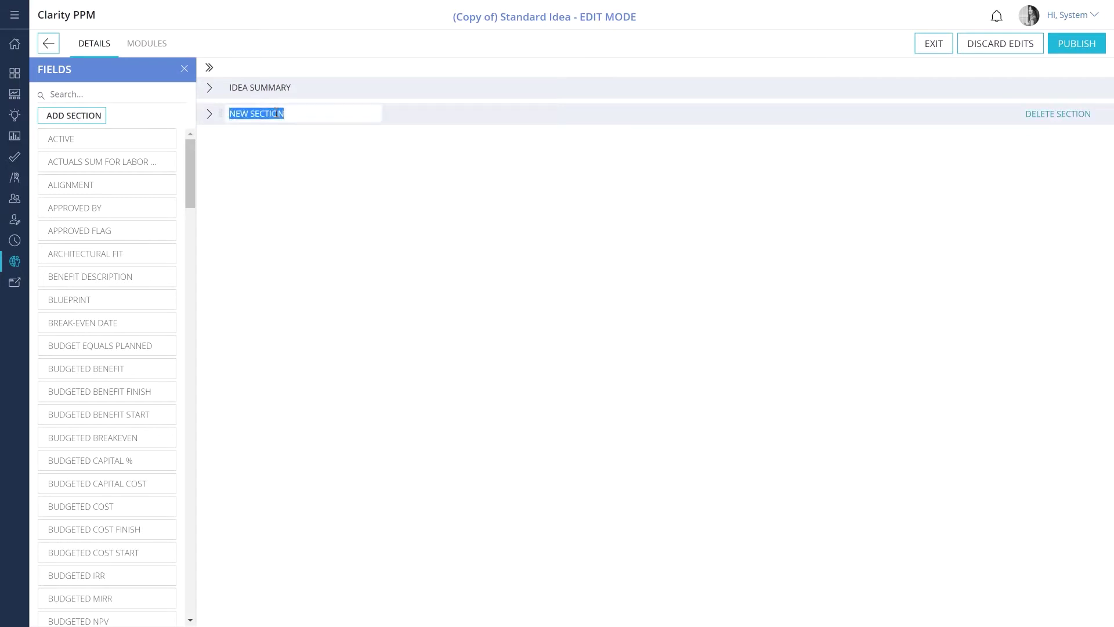
type("FINANCIALS")
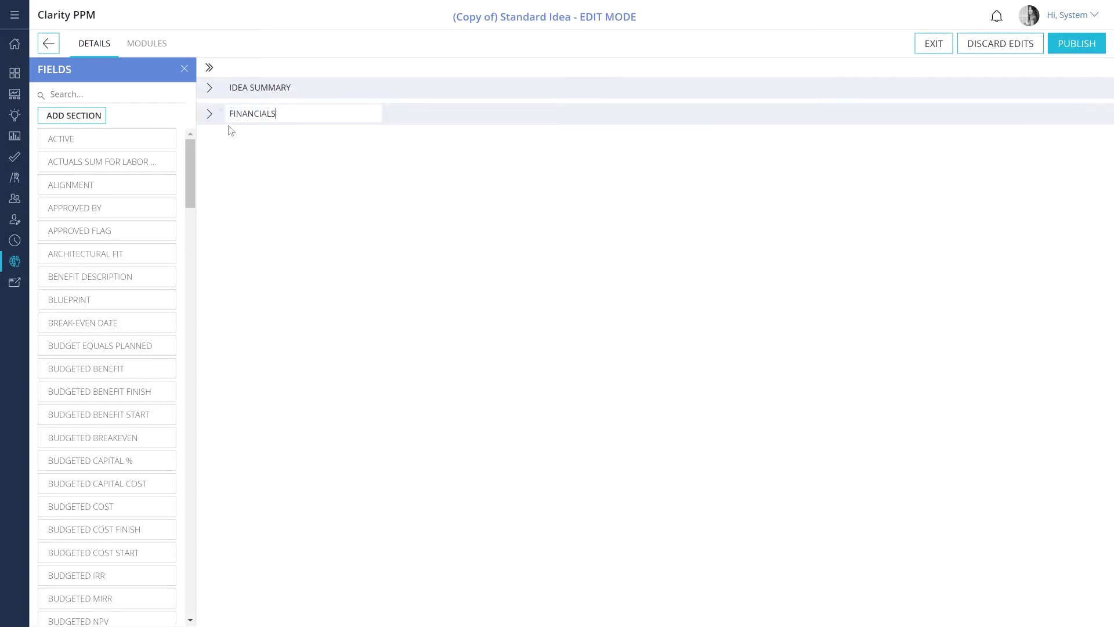
left_click(210, 114)
left_click(91, 94)
type("Pla")
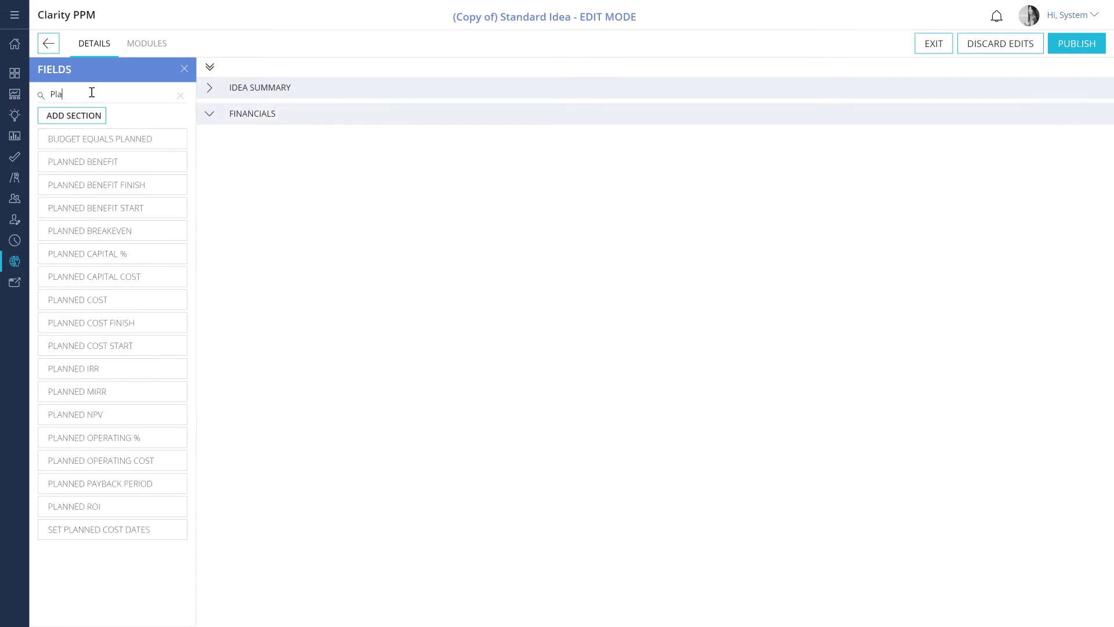
left_click_drag(78, 163, 244, 154)
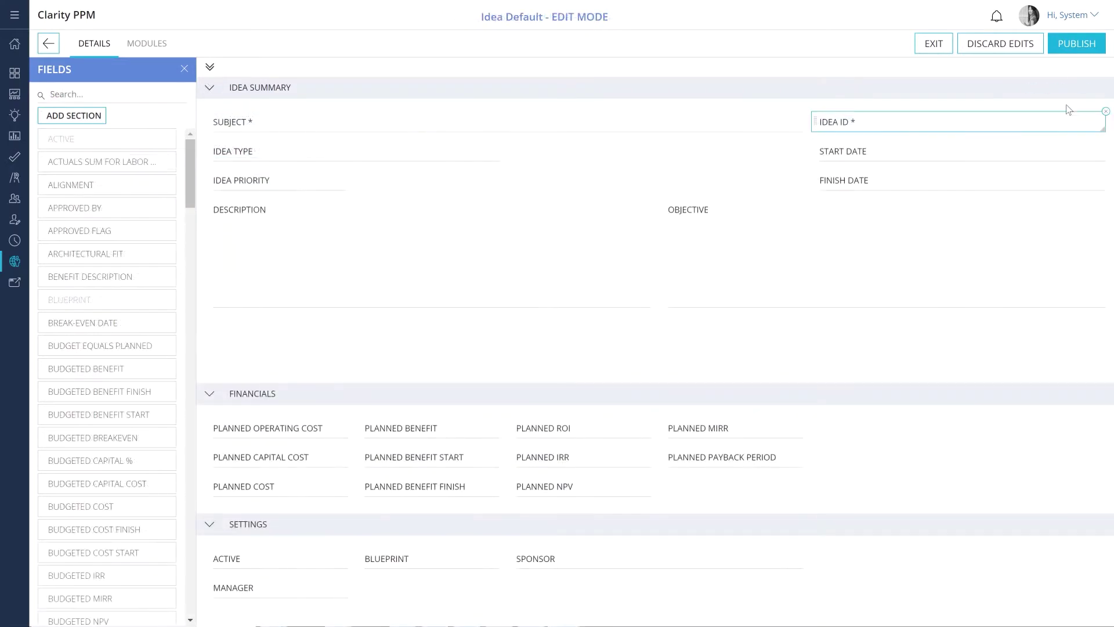
left_click(1076, 51)
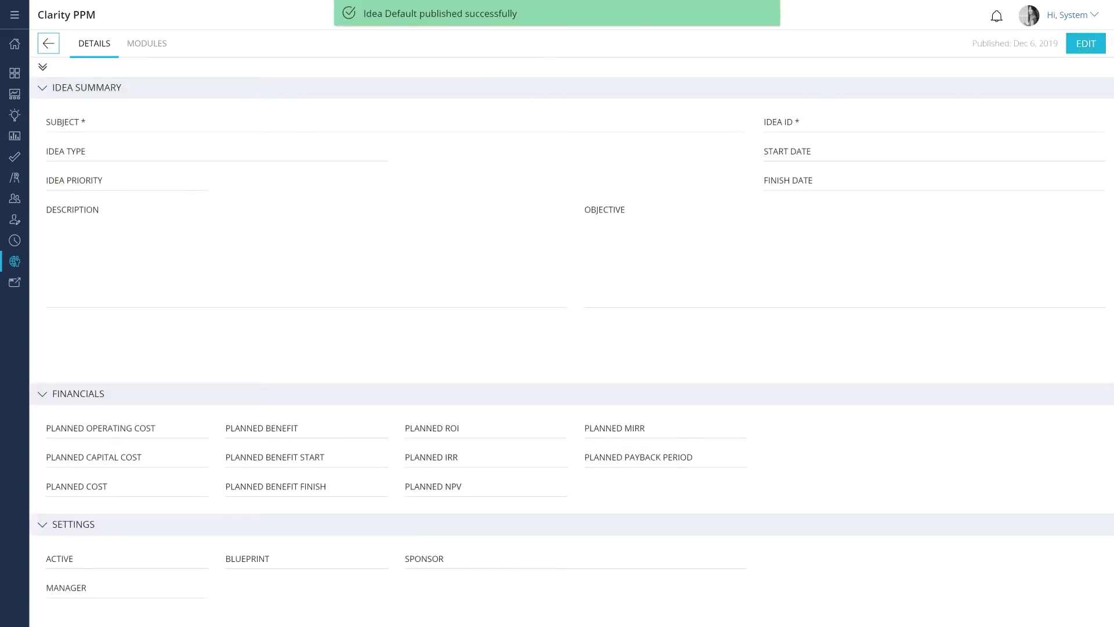
- Make Idea Default the default idea blueprint and return to the Ideas list
left_click(46, 43)
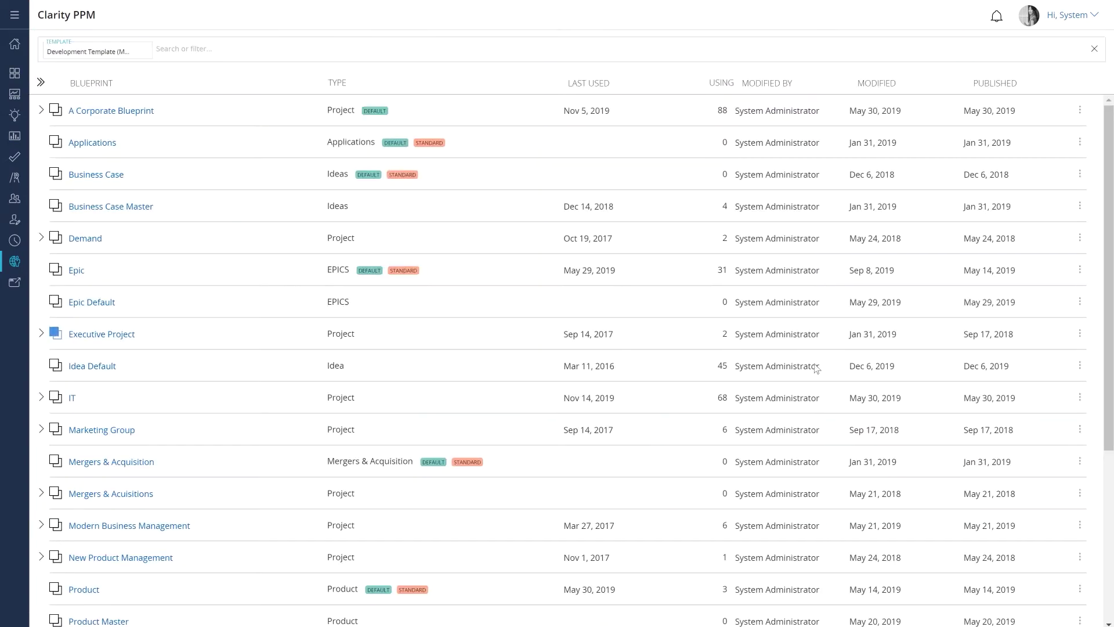
left_click(1080, 366)
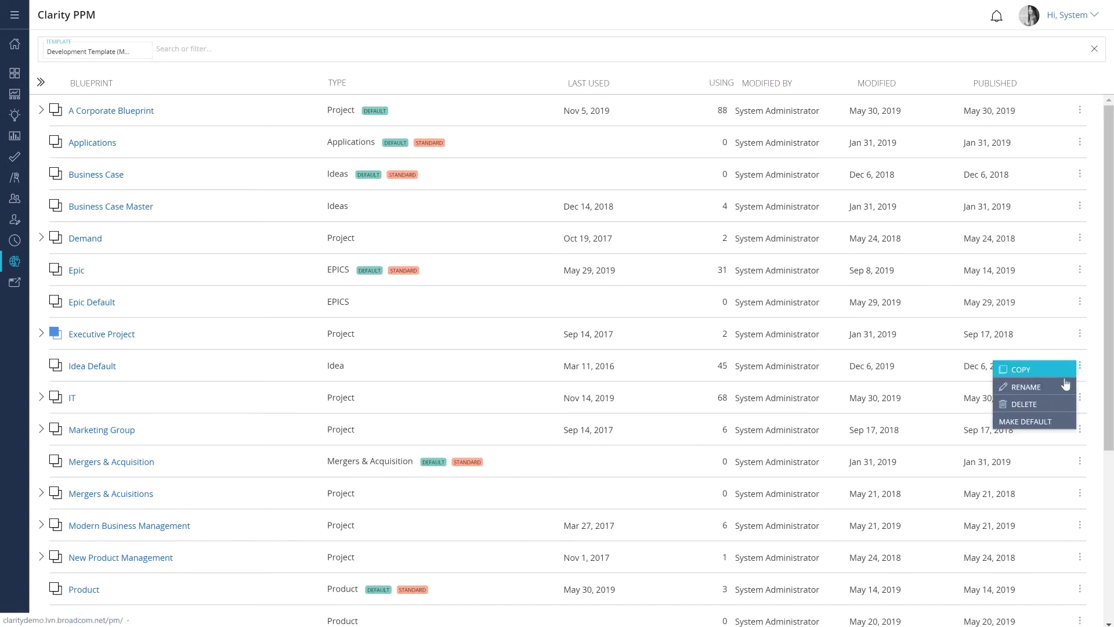
left_click(1045, 422)
scroll(218, 101, "down", 5)
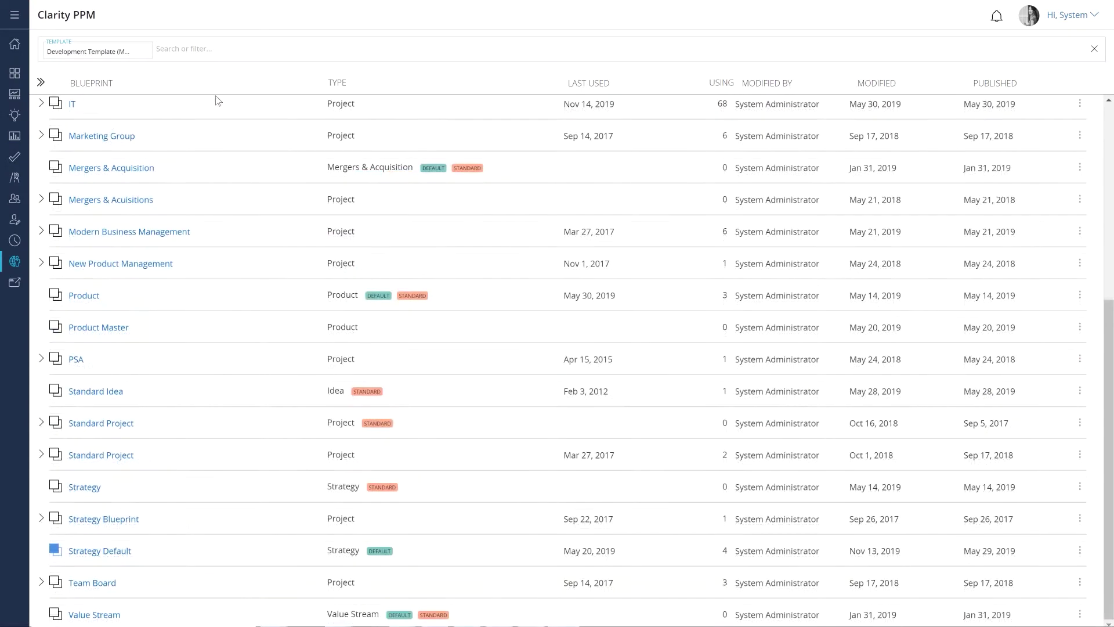
left_click(16, 117)
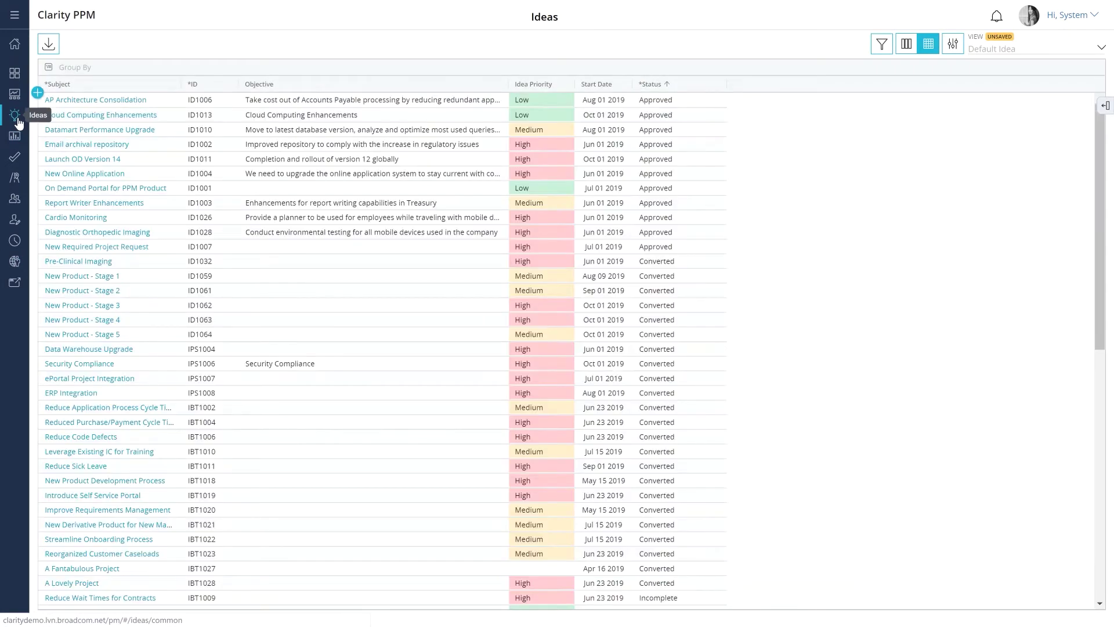
- Add the Planned Cost, Planned Capital Cost and Planned Benefit columns to the Ideas grid
left_click(1106, 106)
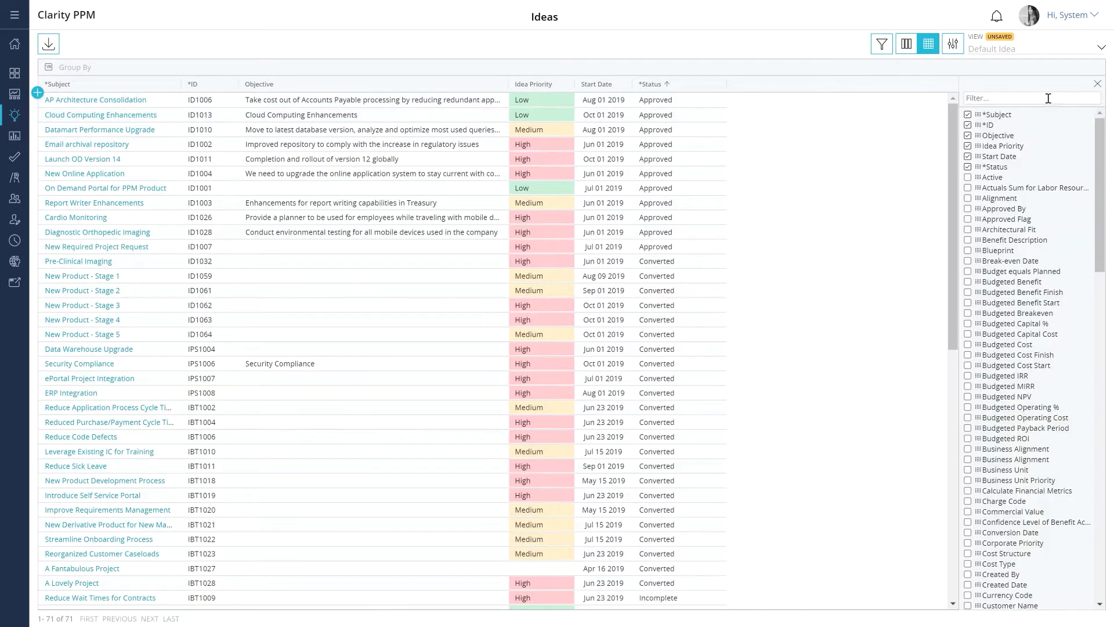
left_click(1048, 98)
type("Planned")
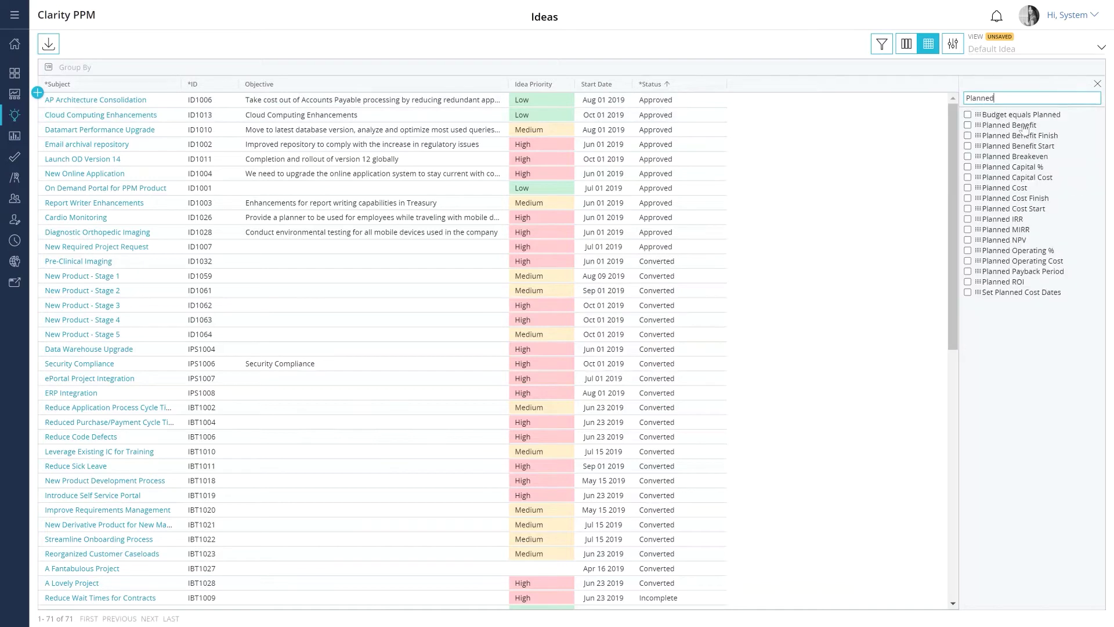
left_click(968, 187)
left_click(968, 177)
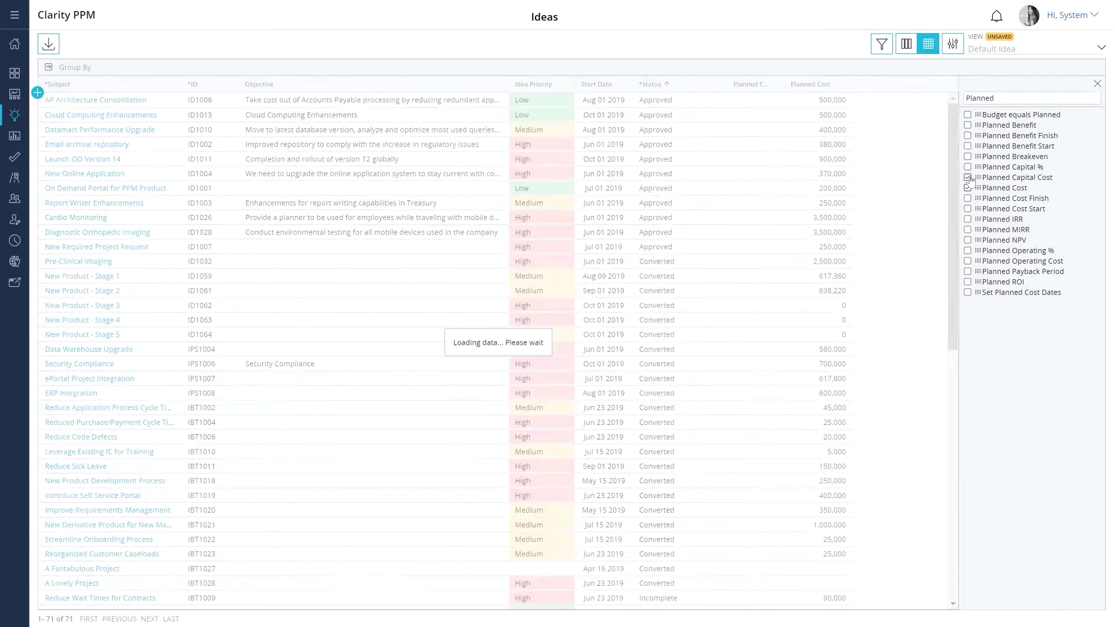
left_click(968, 125)
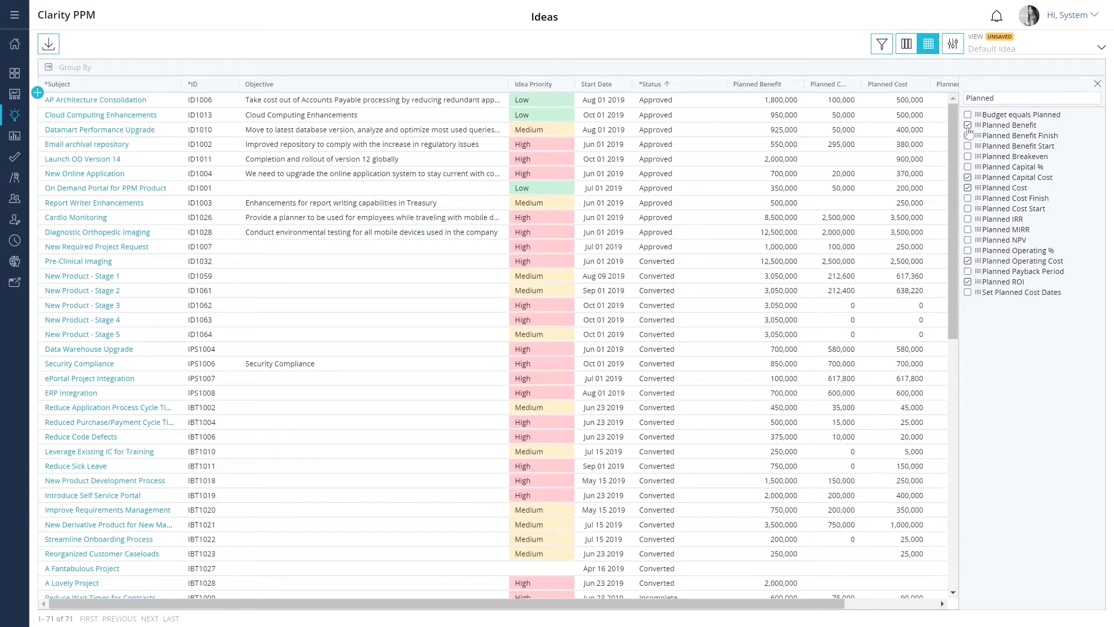
left_click(1101, 87)
- Save the grid layout as a new view named 'New Ideas'
left_click(1101, 47)
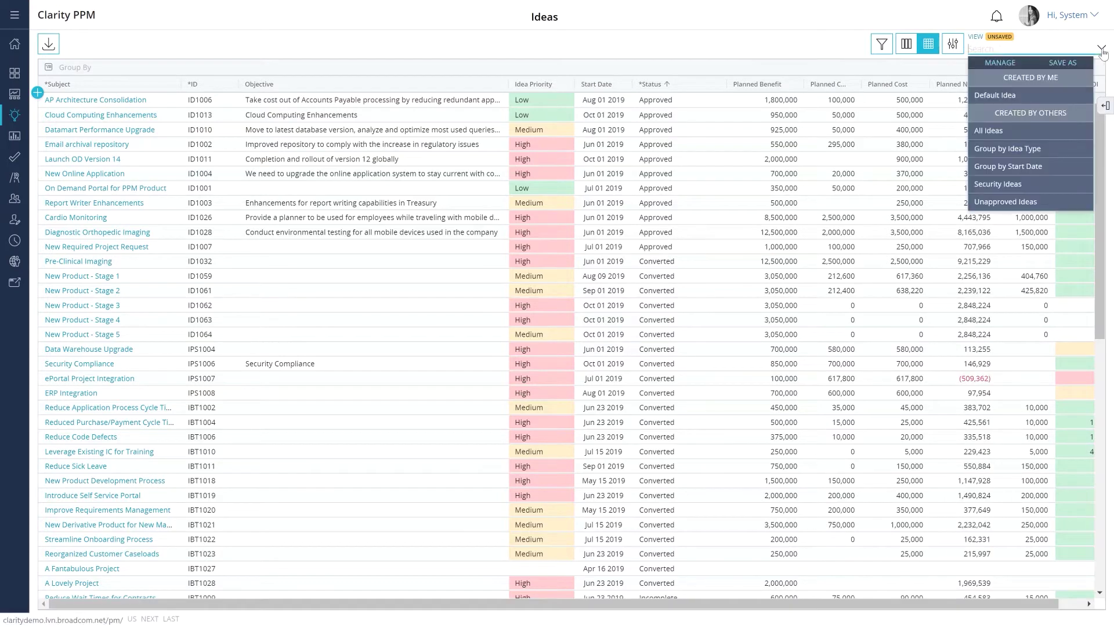
left_click(1088, 66)
type("New Ideas")
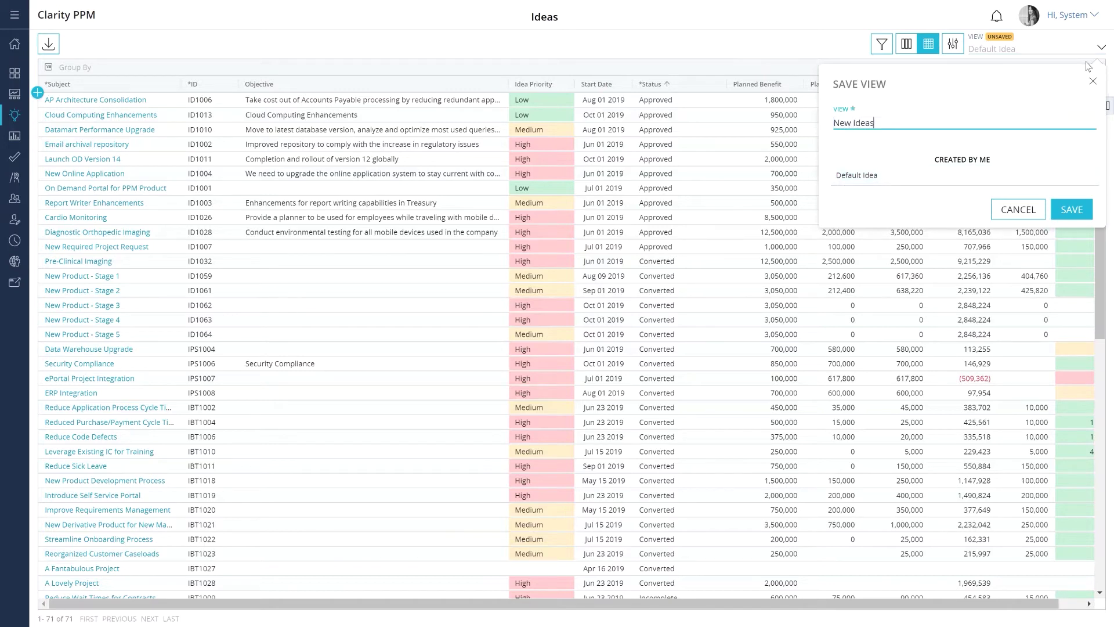
left_click(1072, 209)
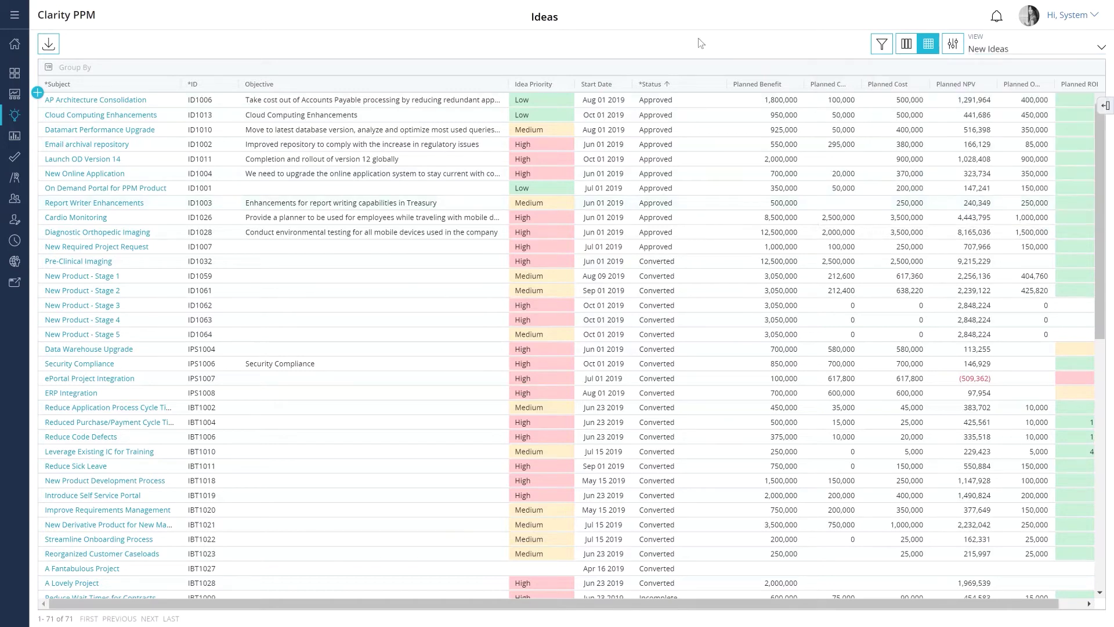
- Add a new idea row with the subject 'AI Data Modeling'
left_click(37, 92)
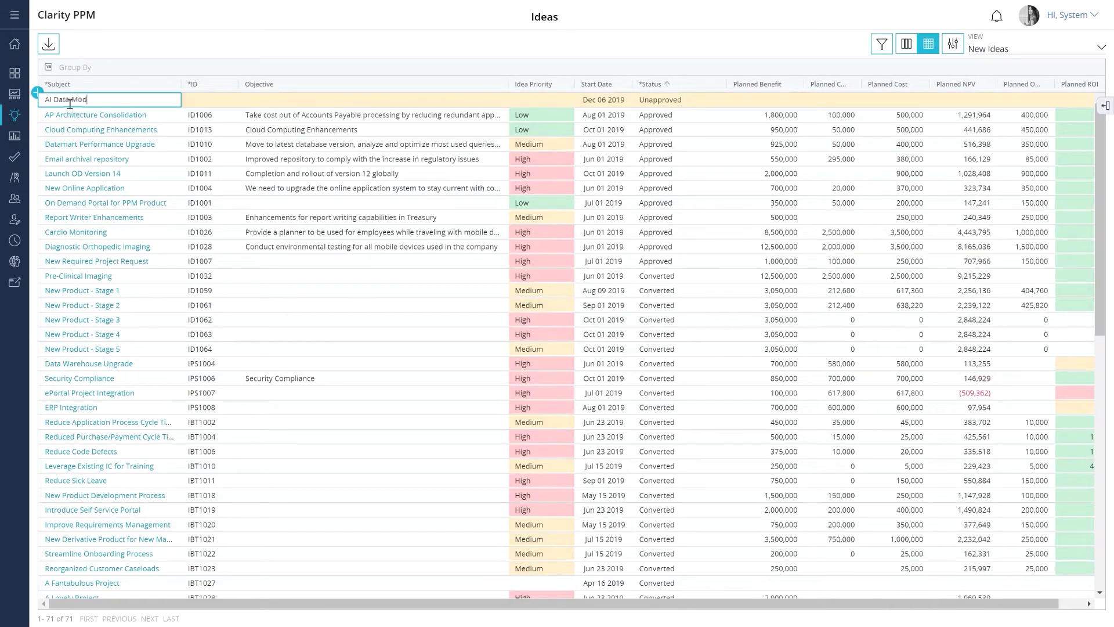
left_click(227, 103)
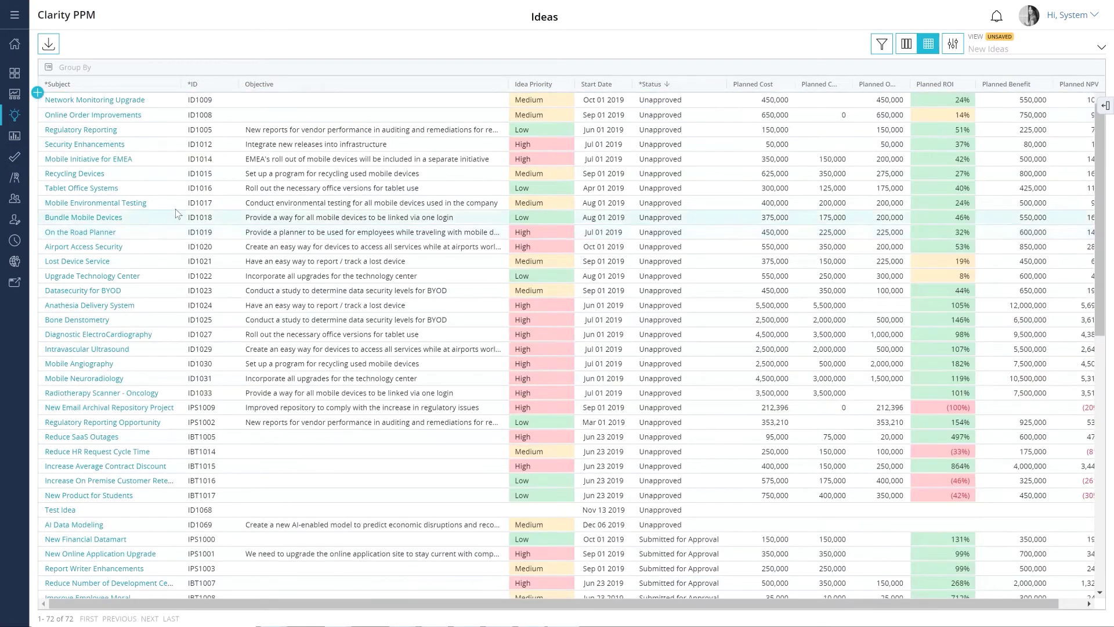
- Set Mobile Initiative for EMEA's status to Approved from its details panel beside the grid
left_click(125, 164)
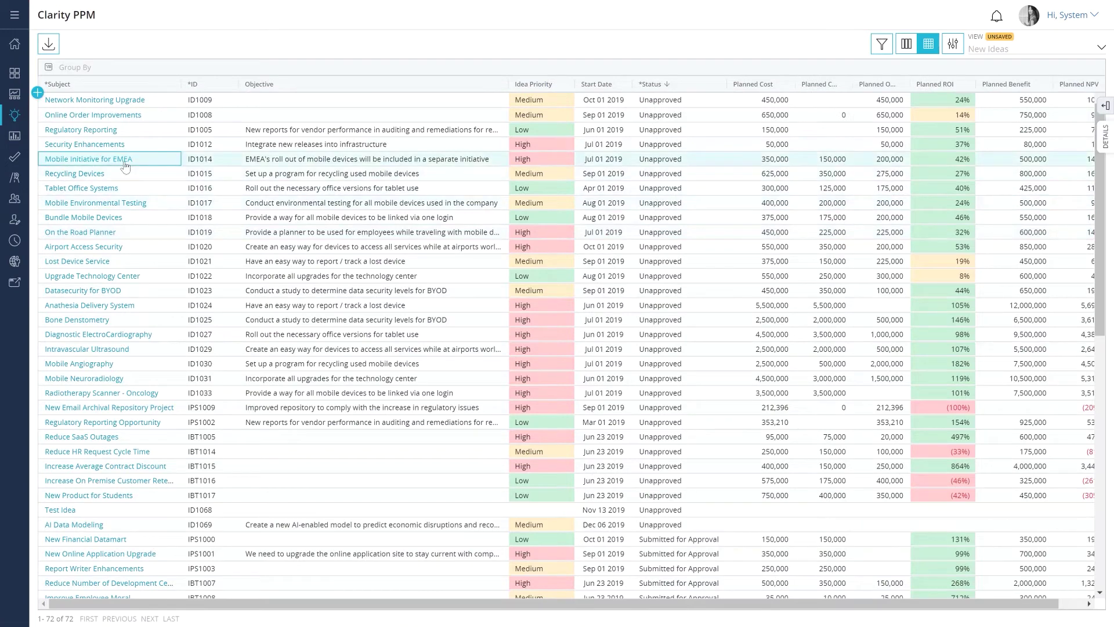
left_click(125, 164)
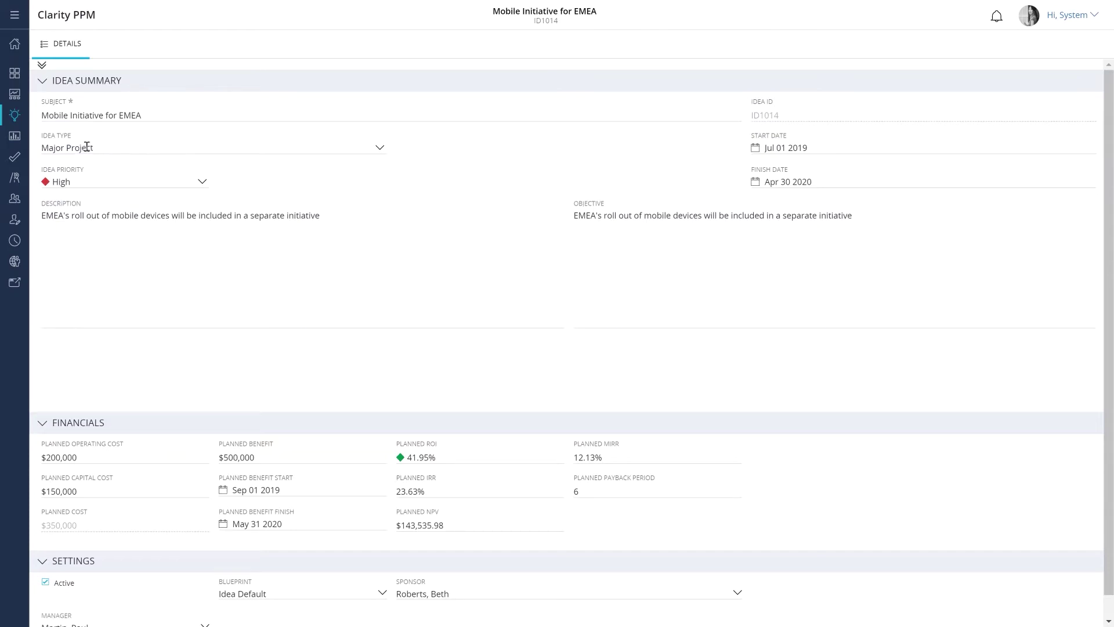
left_click(15, 118)
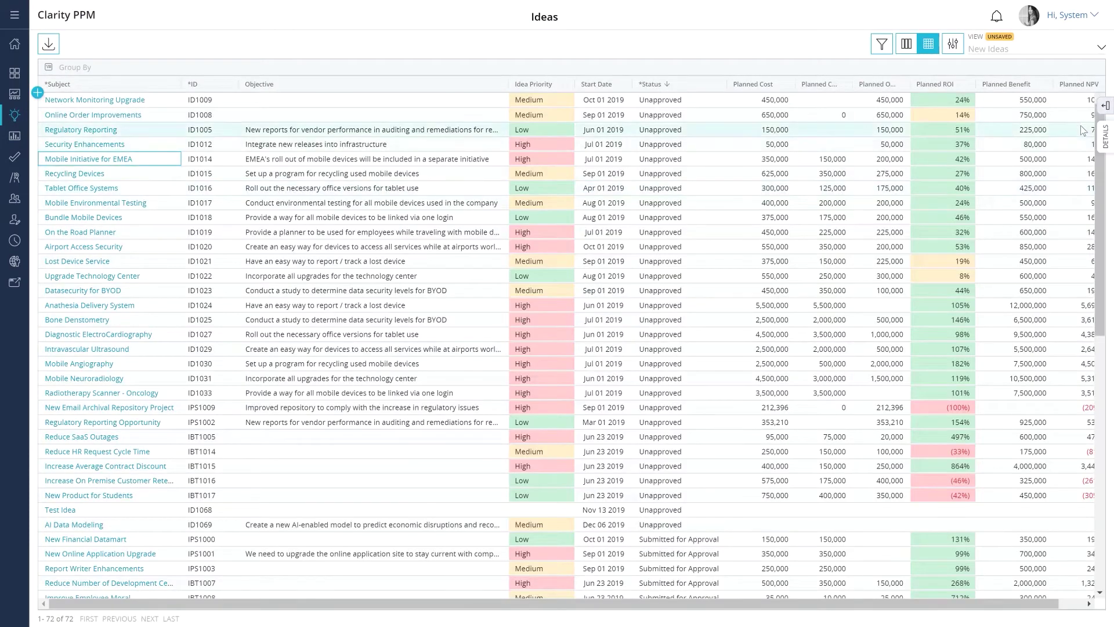
left_click(1105, 105)
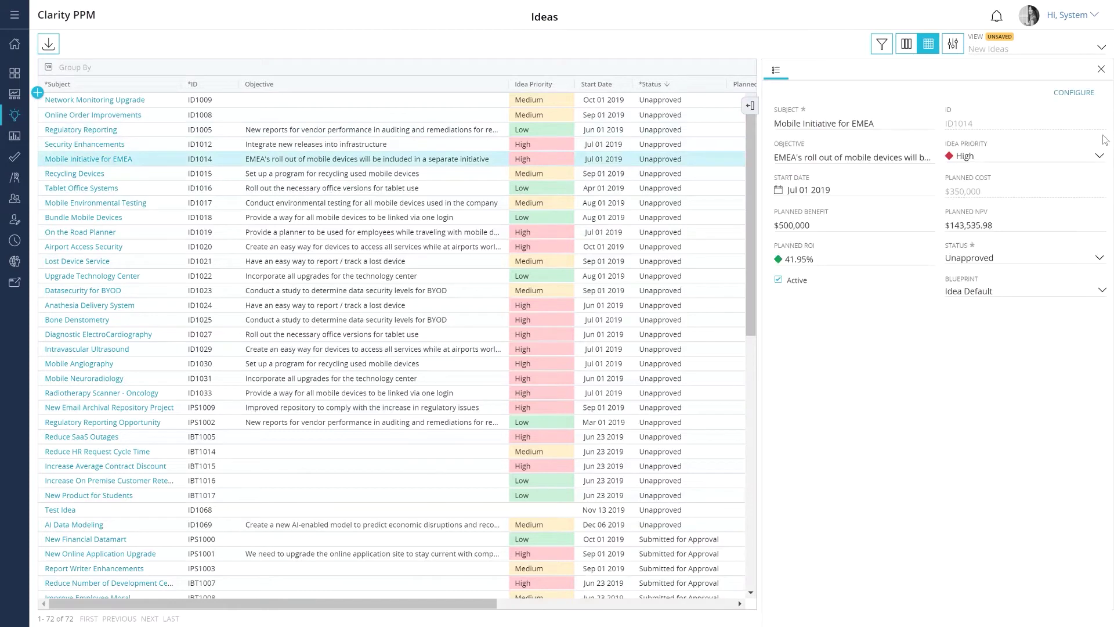
left_click(1082, 100)
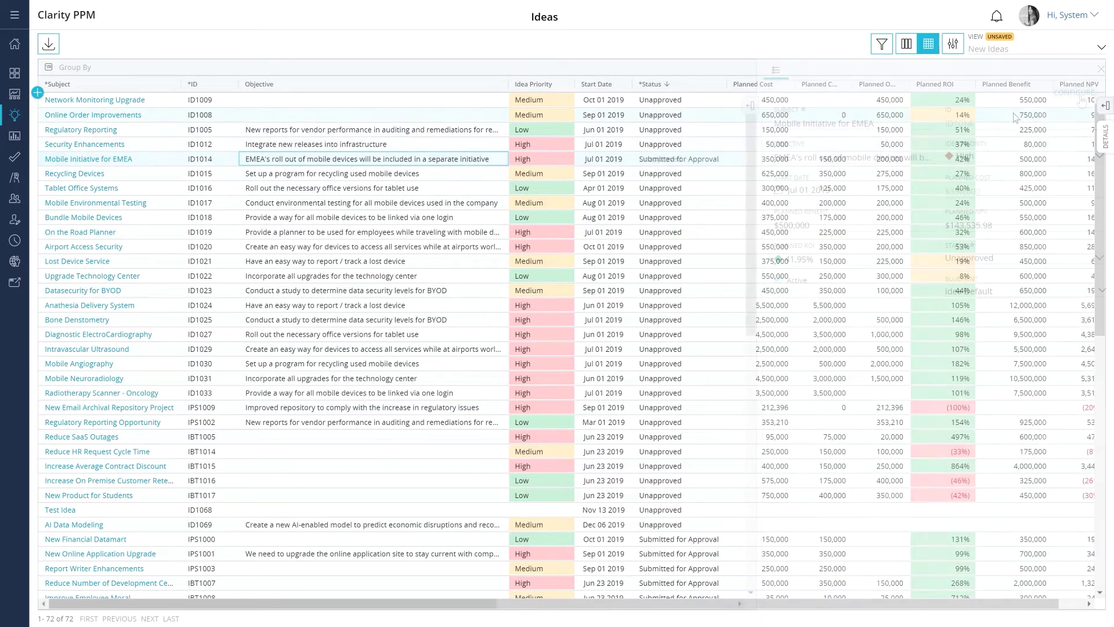
left_click(1105, 140)
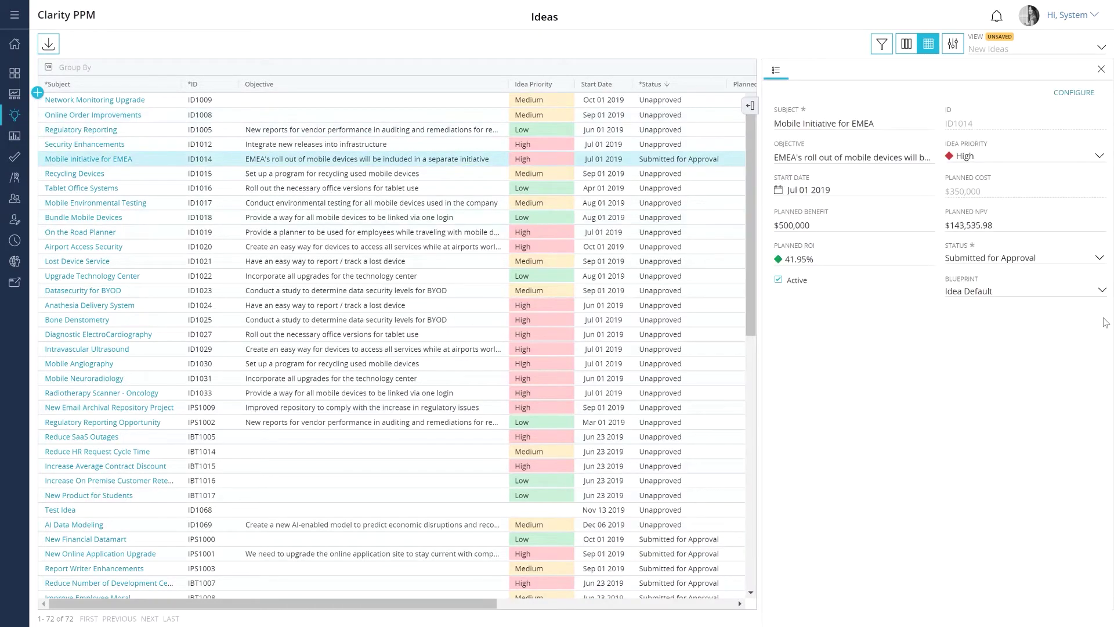
left_click(1100, 259)
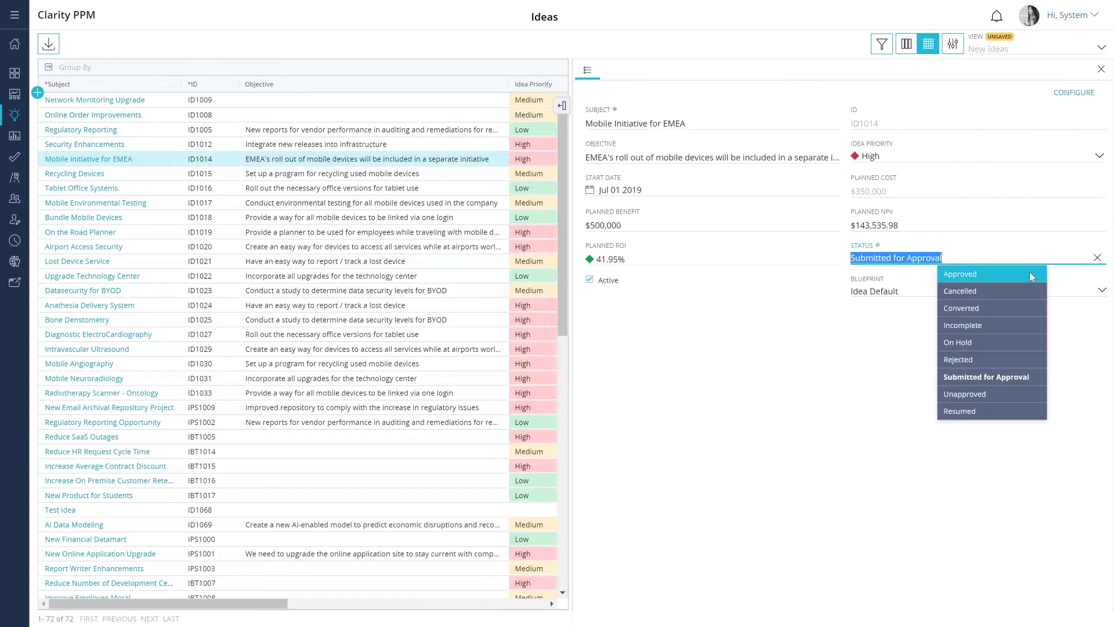
left_click(1029, 272)
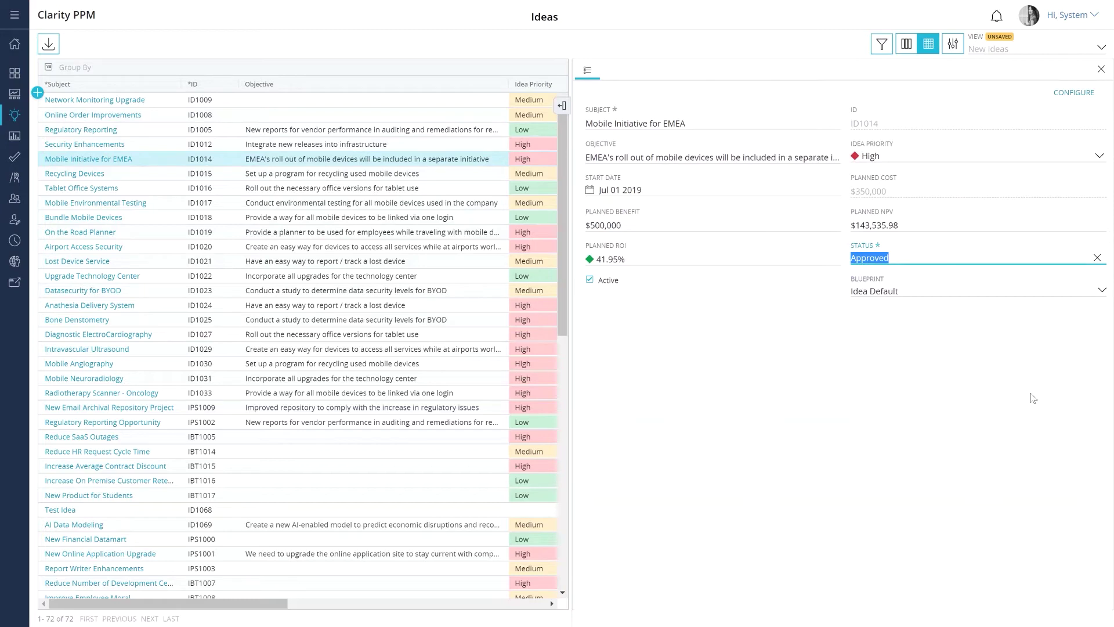
- Close the idea details and filter the ideas to Status Unapproved
left_click(1102, 70)
left_click(1101, 70)
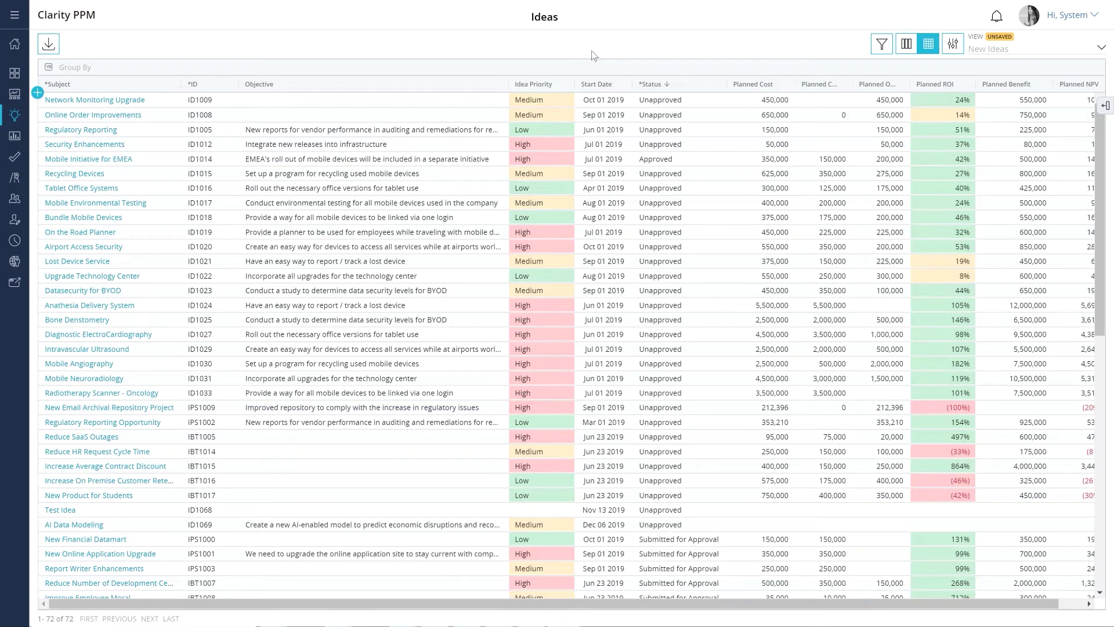
left_click(882, 44)
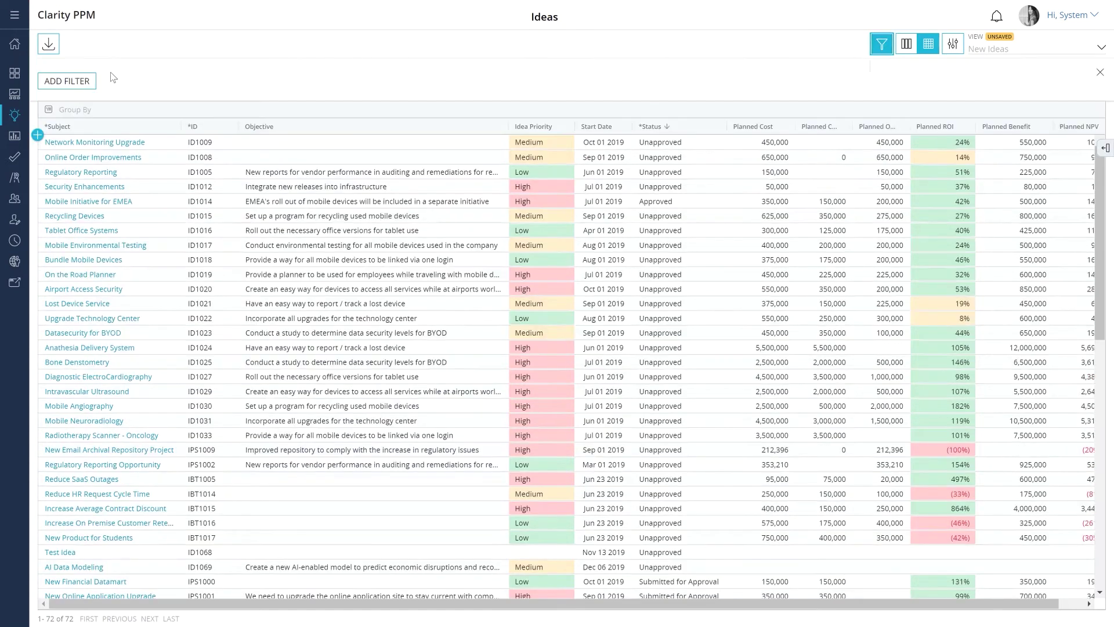
left_click(86, 78)
type("status")
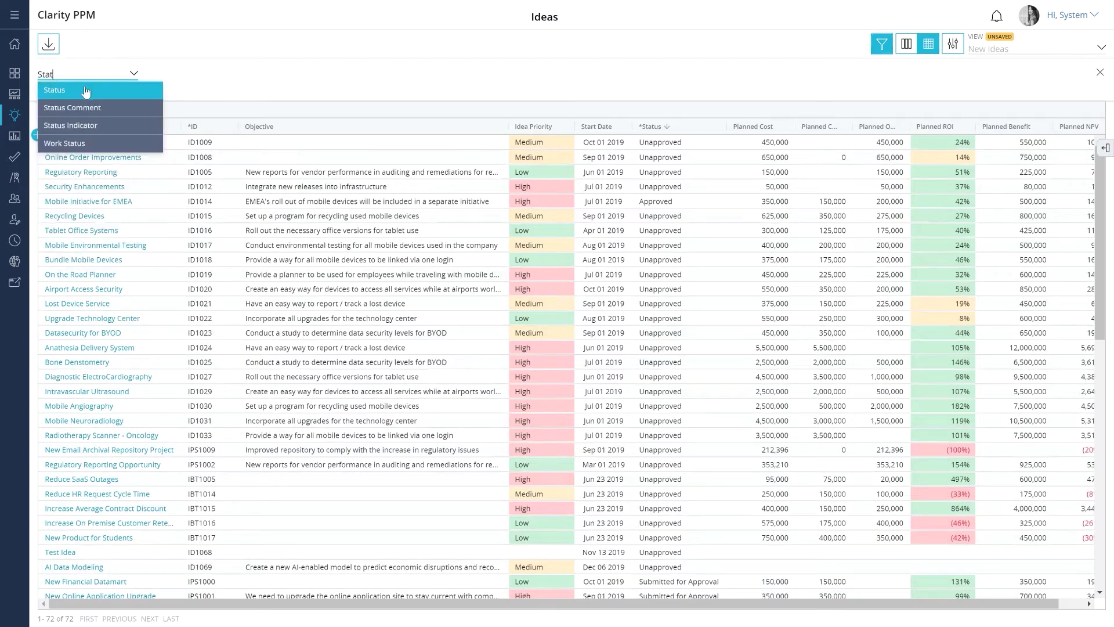
left_click(84, 90)
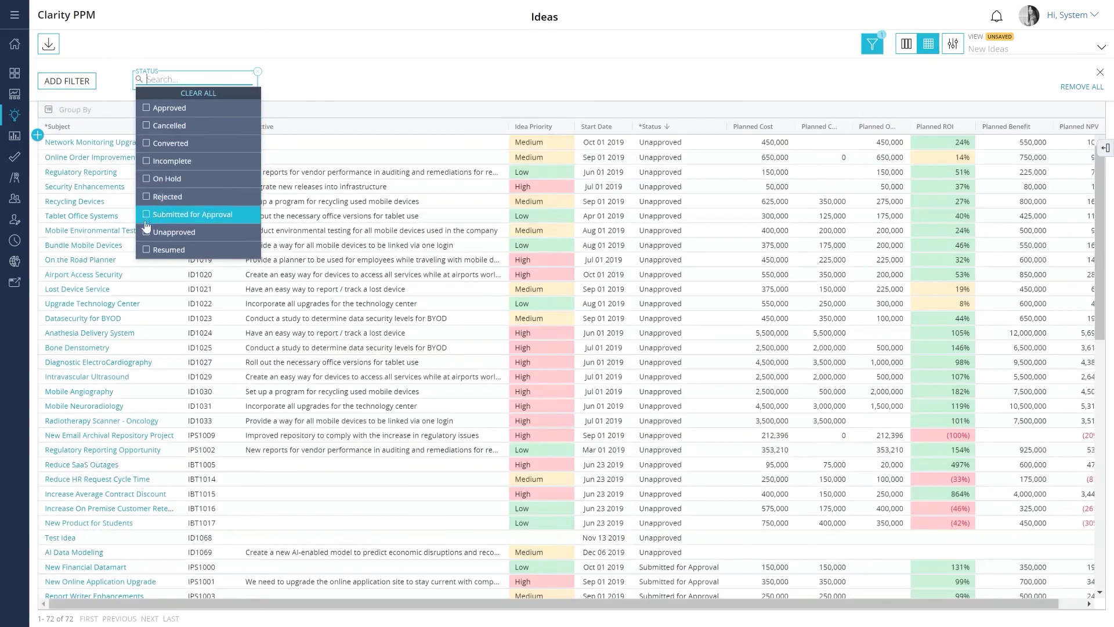
left_click(147, 231)
left_click(285, 66)
- Add a Planned ROI filter from 100 to 200, then show the ideas as a board
left_click(67, 81)
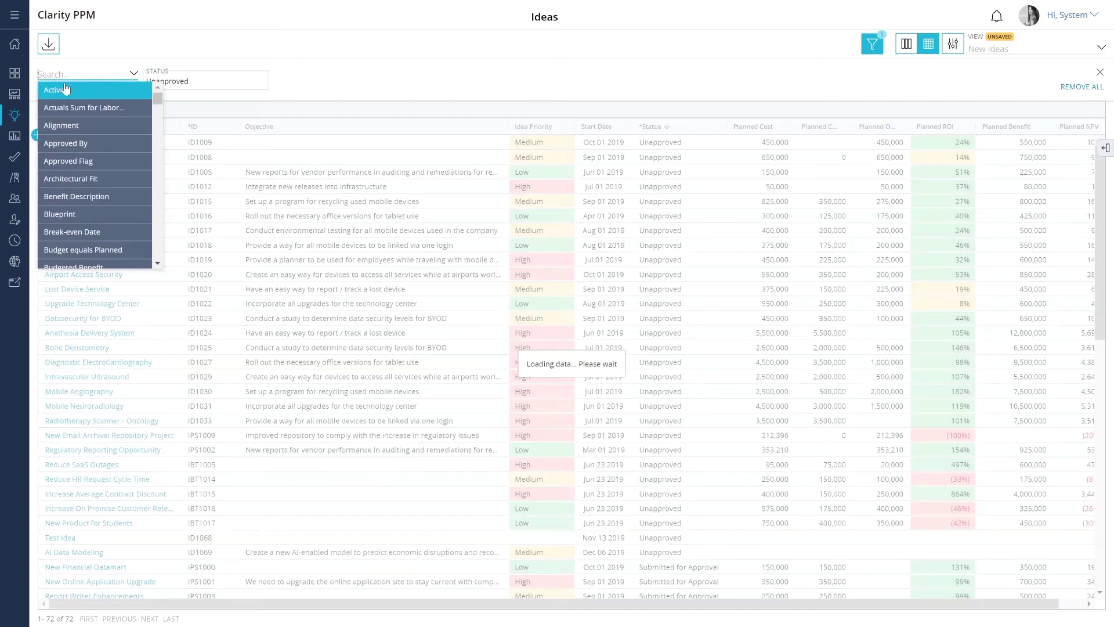
type("ROI")
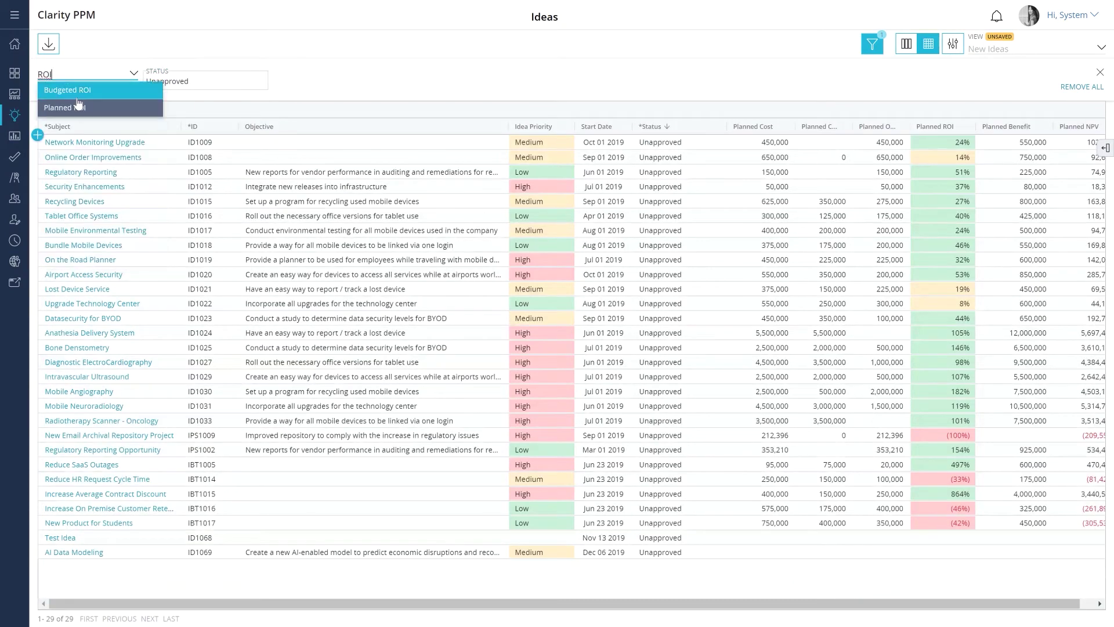
left_click(79, 103)
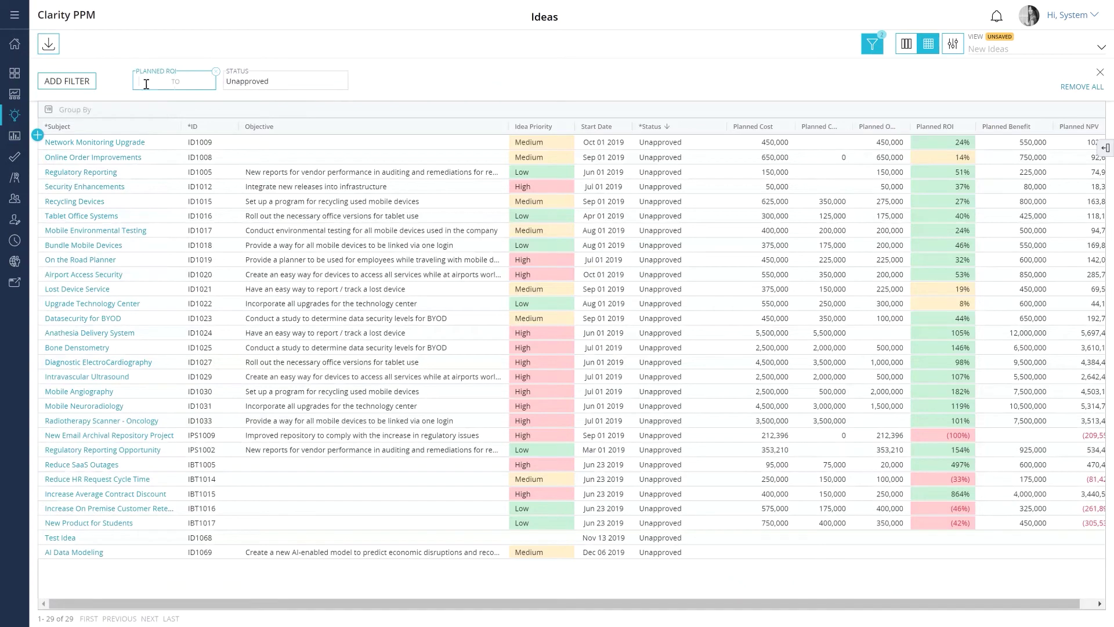
type("100")
left_click(199, 81)
type("2")
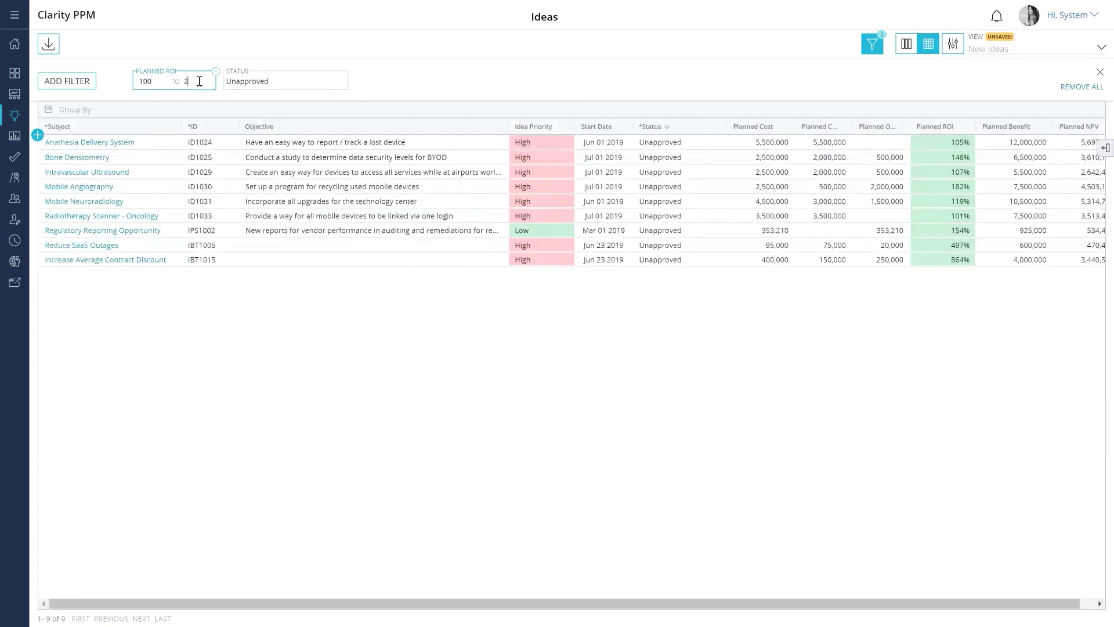
type("00")
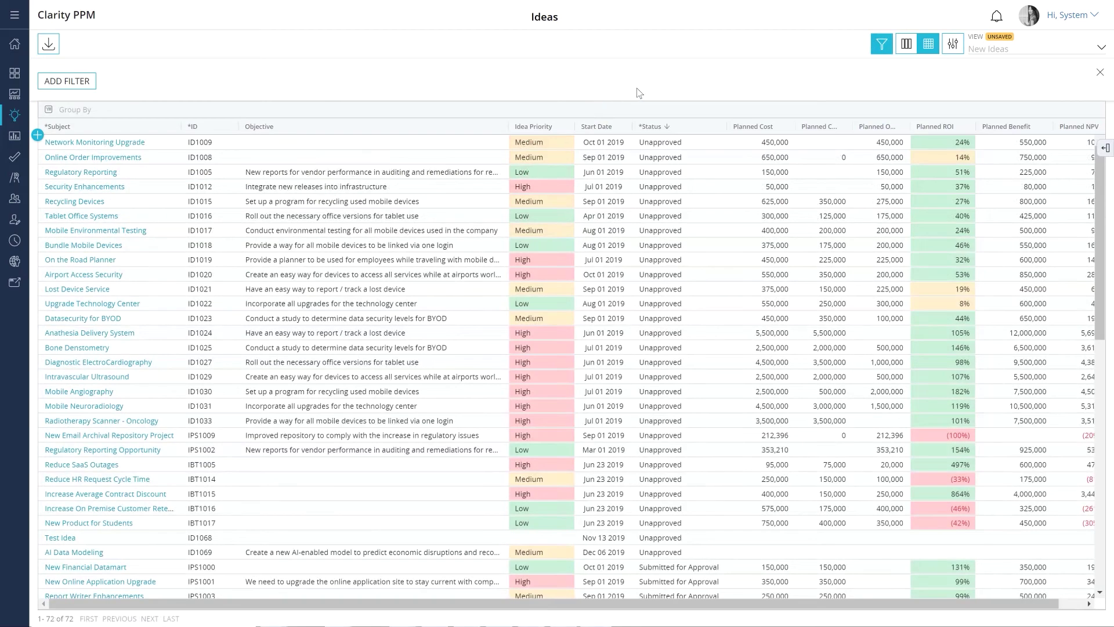
left_click(905, 45)
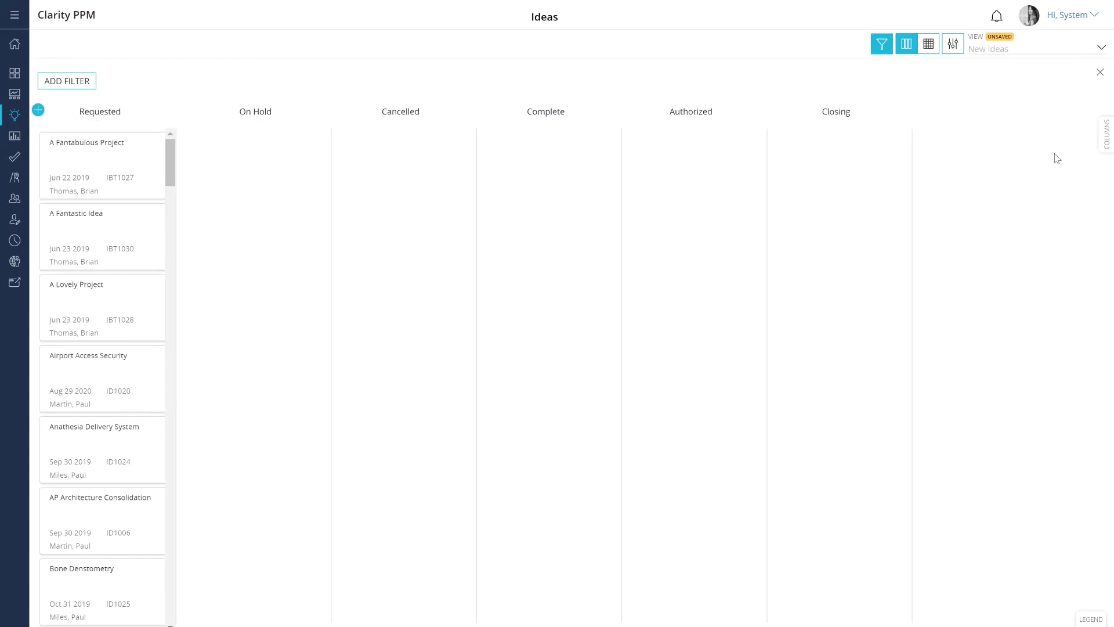
- Create a Business Process picklist with choices Incoming Backlog, Review for Fit, Estimating, Review for Approval, Approved
left_click(1102, 149)
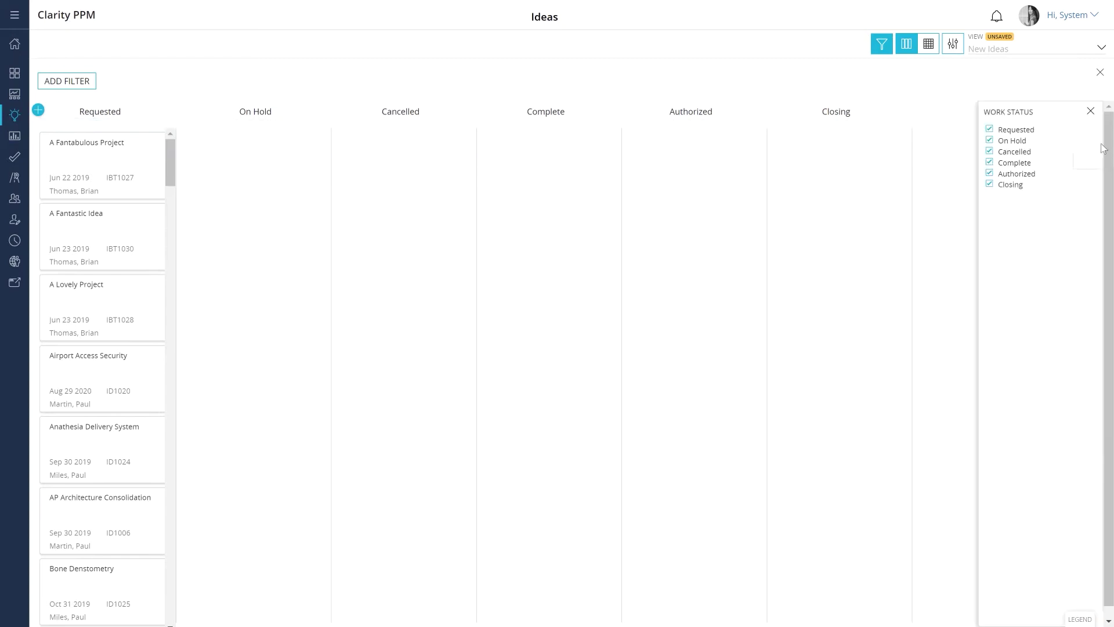
left_click(1090, 111)
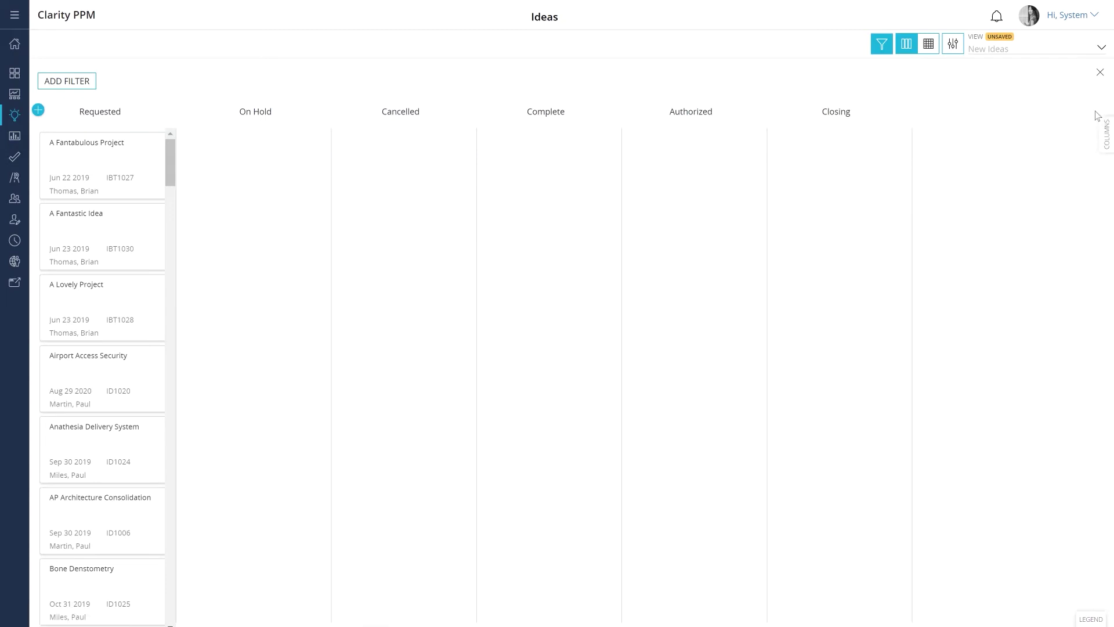
left_click(954, 45)
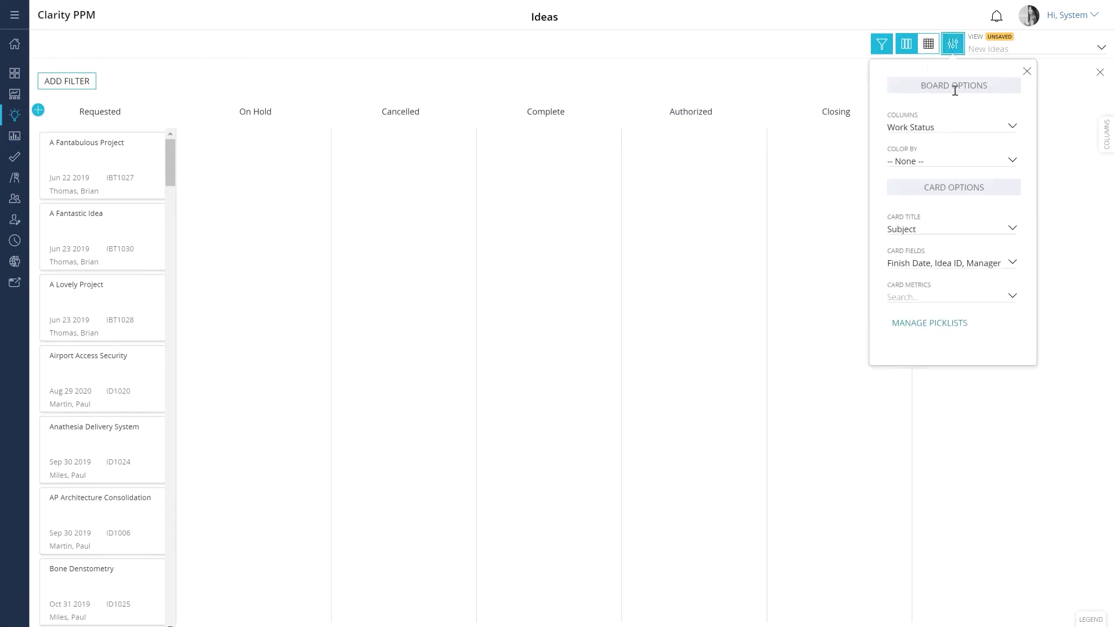
left_click(930, 323)
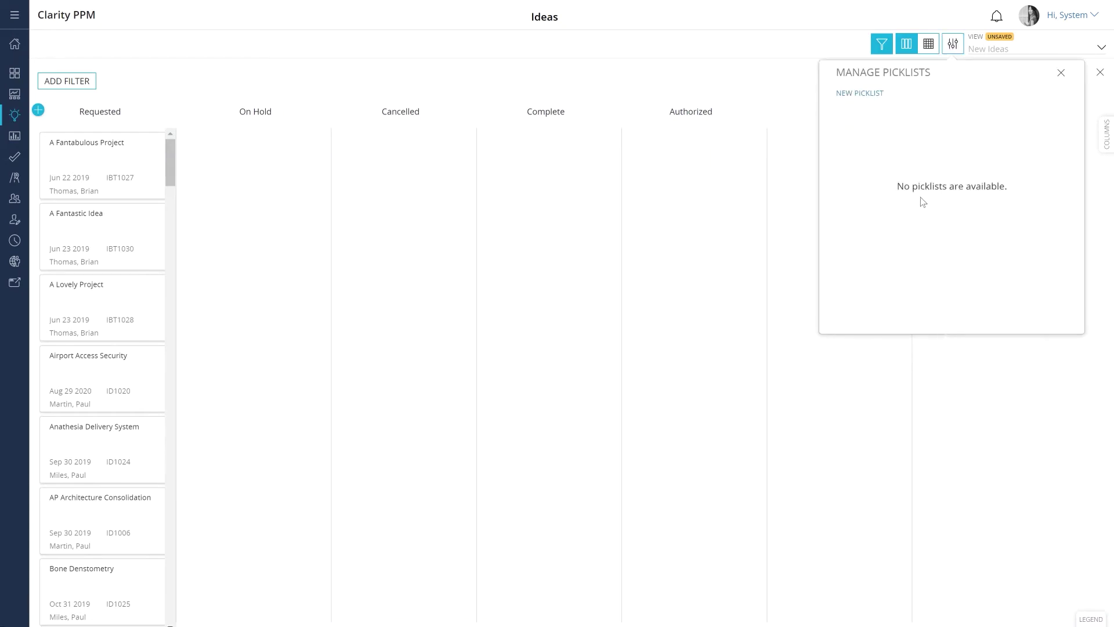
left_click(873, 99)
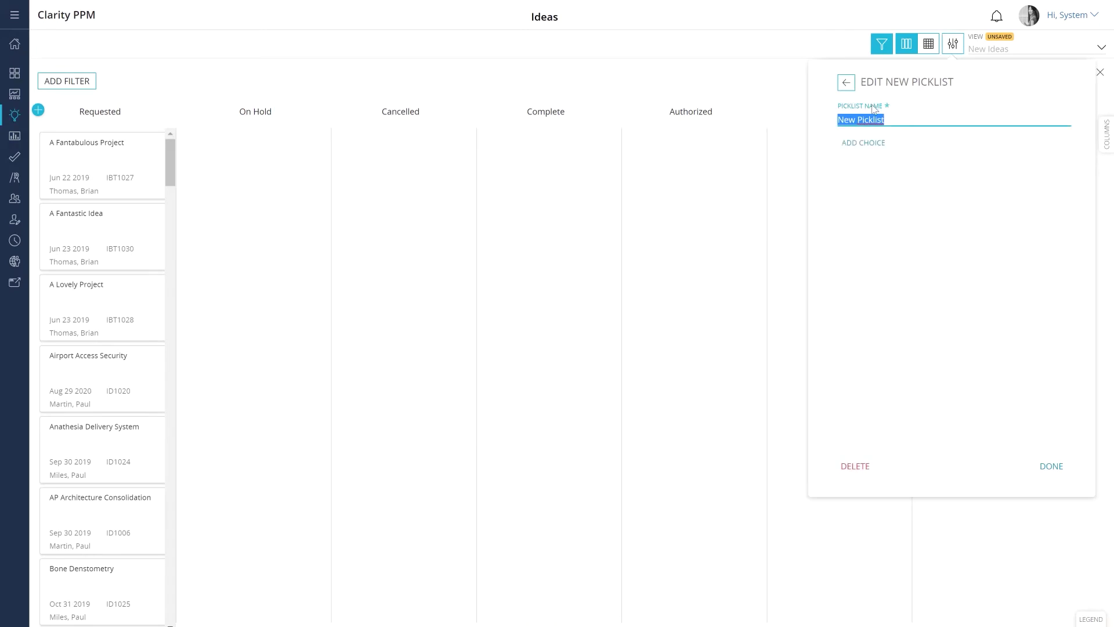
type("Business Process")
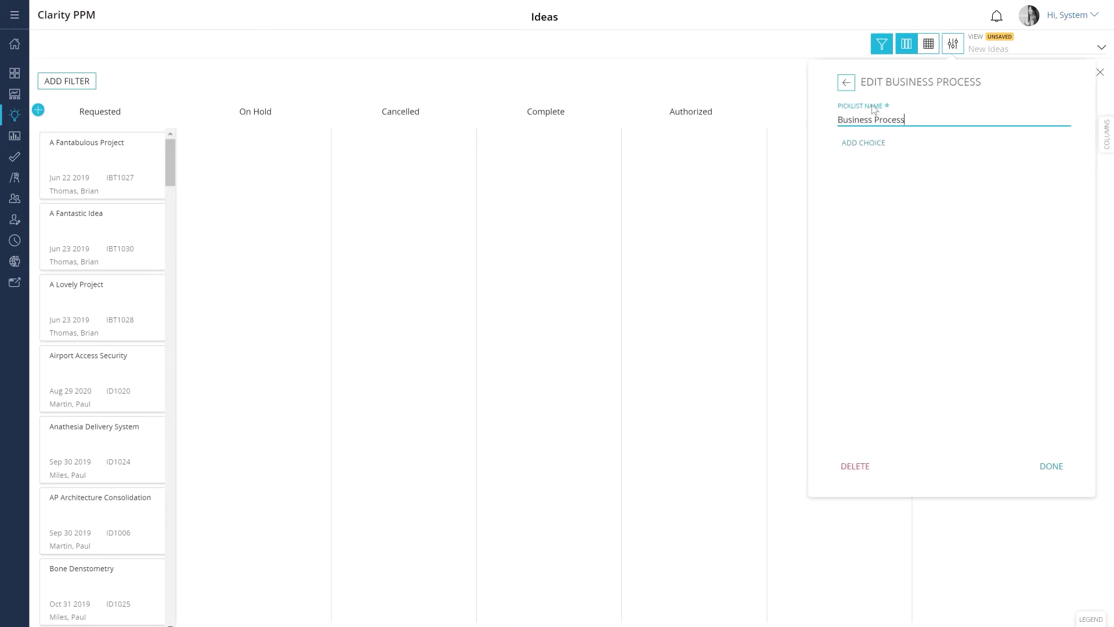
left_click(867, 142)
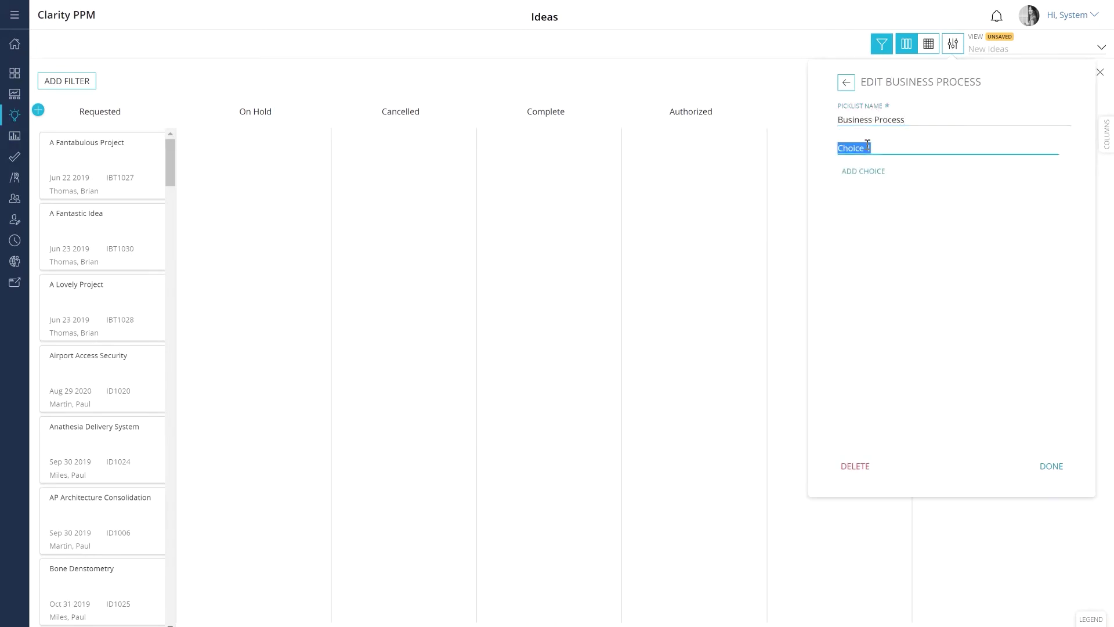
type("Incoming Backlog")
left_click(865, 171)
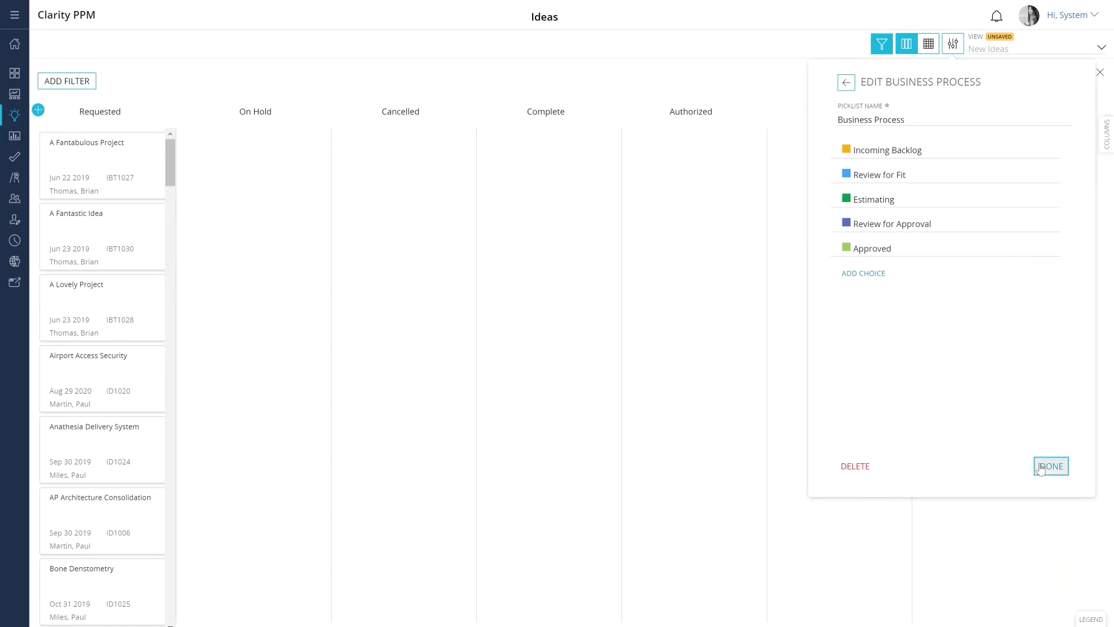
left_click(1052, 466)
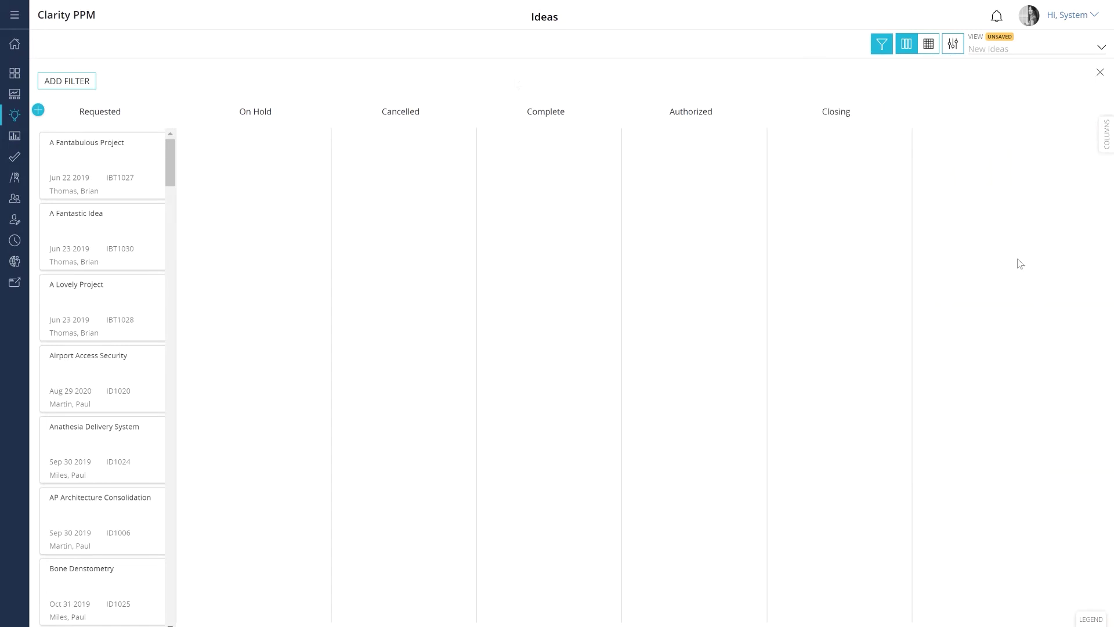
left_click(952, 46)
- Group and color the board by Business Process and show planned cost metrics on cards
left_click(1013, 129)
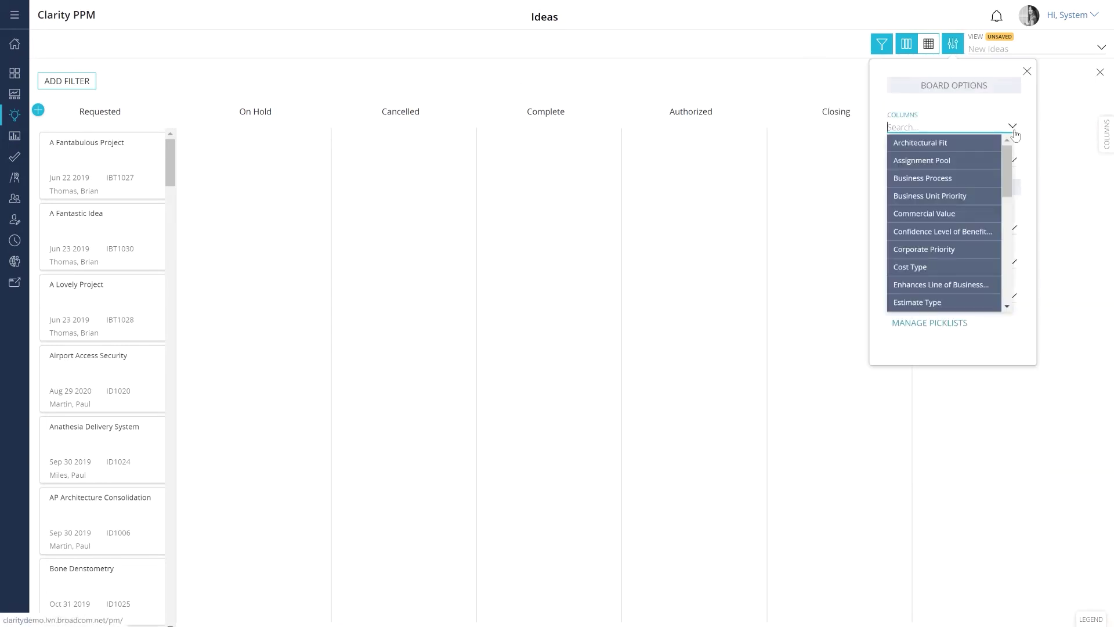
left_click(996, 178)
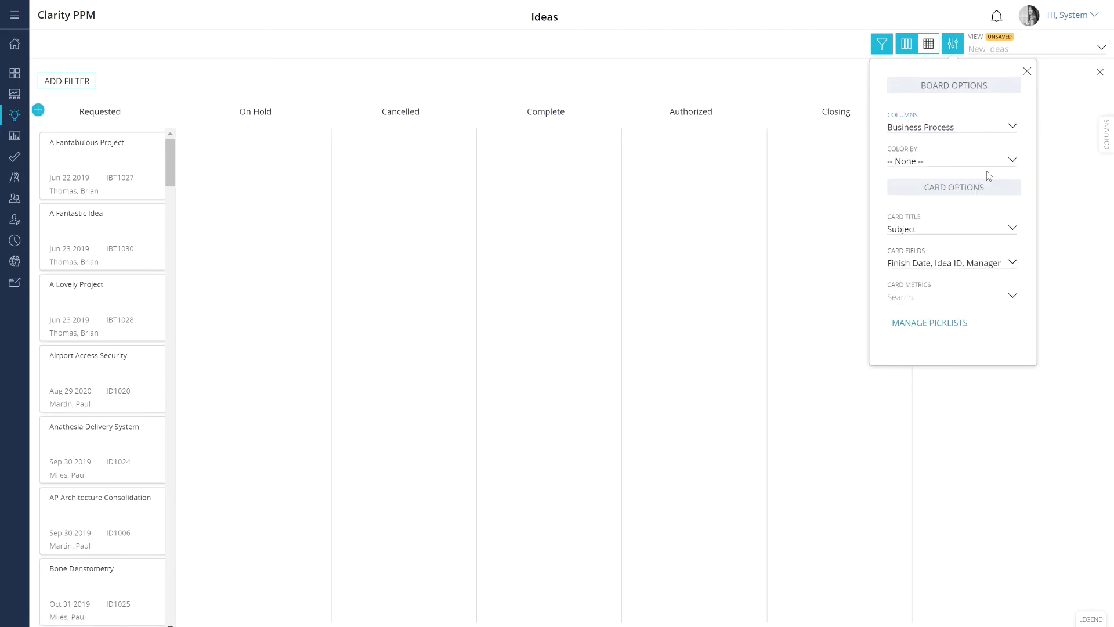
left_click(1014, 164)
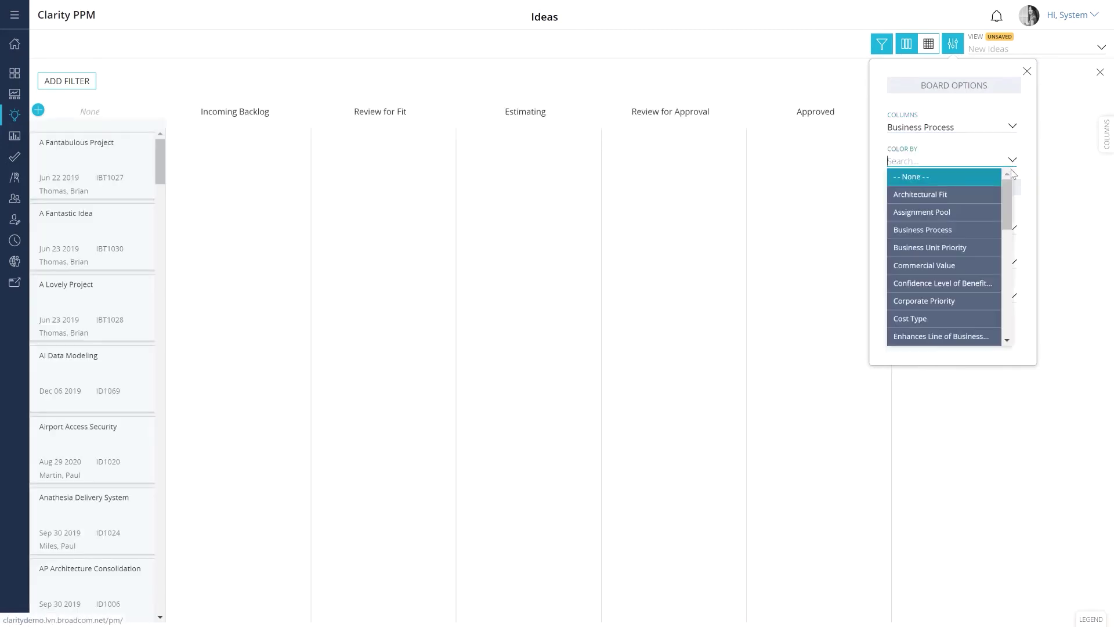
left_click(975, 230)
left_click(968, 297)
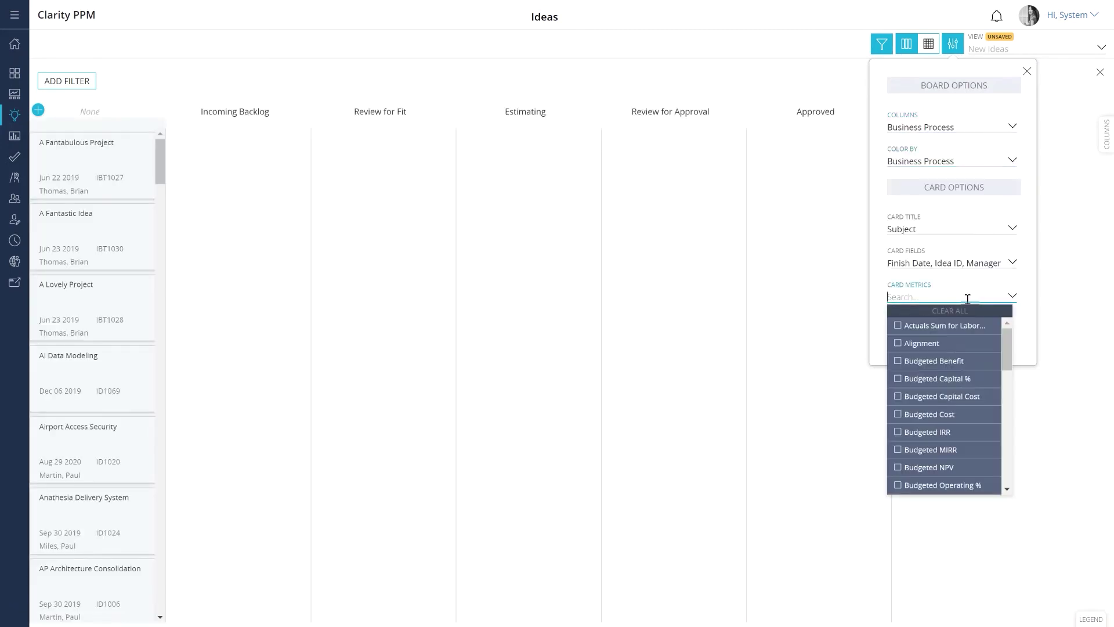
left_click(1025, 354)
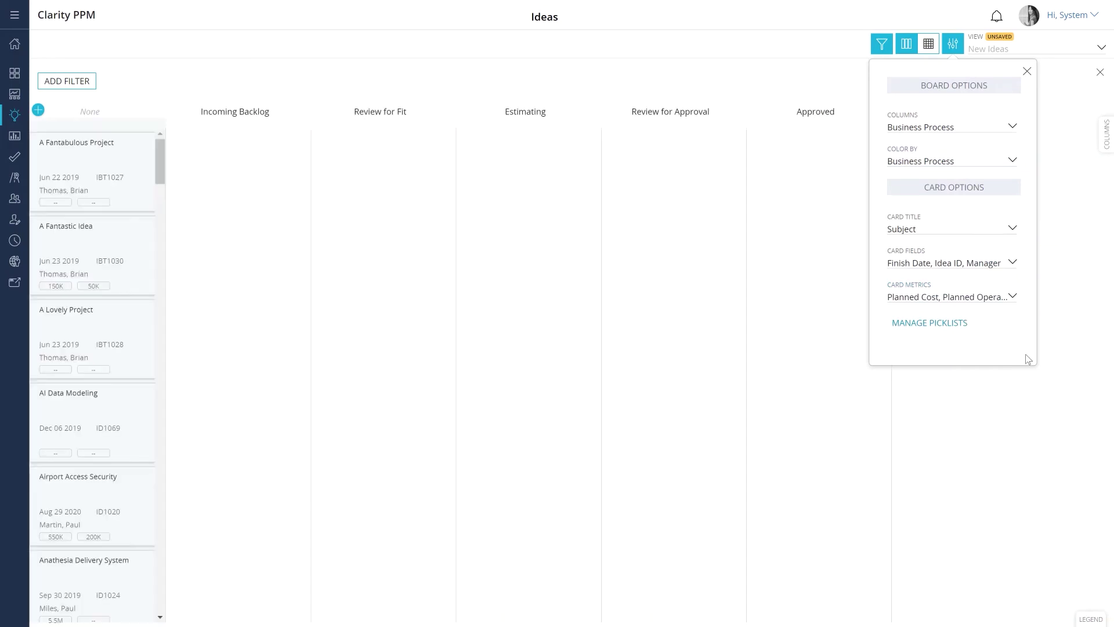
- Place six ideas, including AI Data Modeling and Airport Access Security, into the Business Process stages
left_click_drag(87, 162, 238, 171)
left_click_drag(108, 413, 500, 169)
left_click_drag(114, 354, 340, 189)
left_click_drag(89, 423, 643, 165)
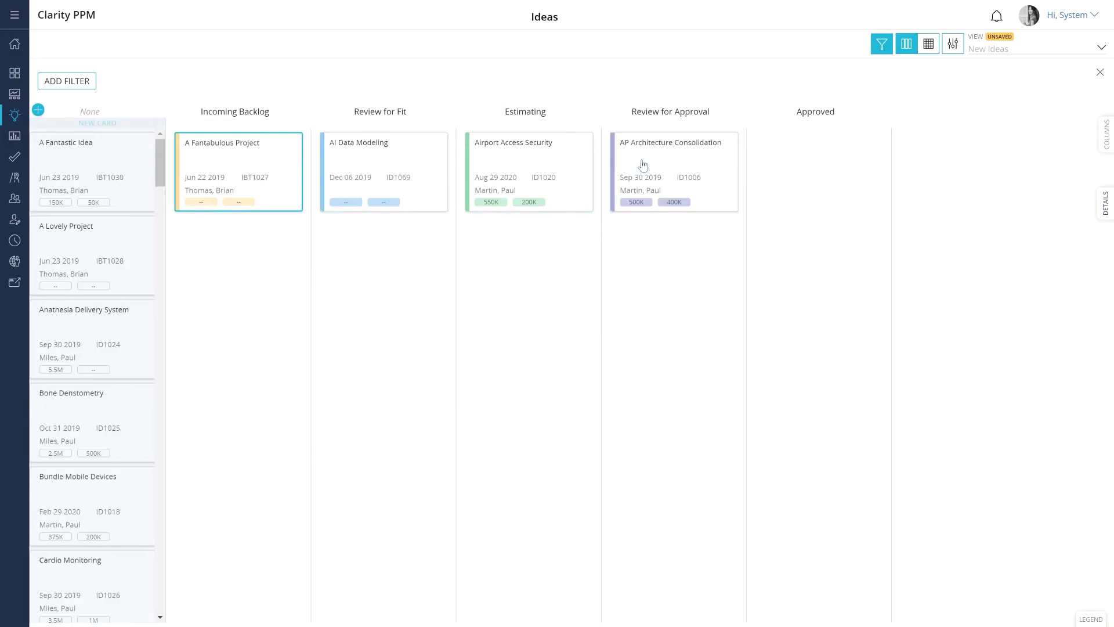
left_click_drag(107, 438, 326, 318)
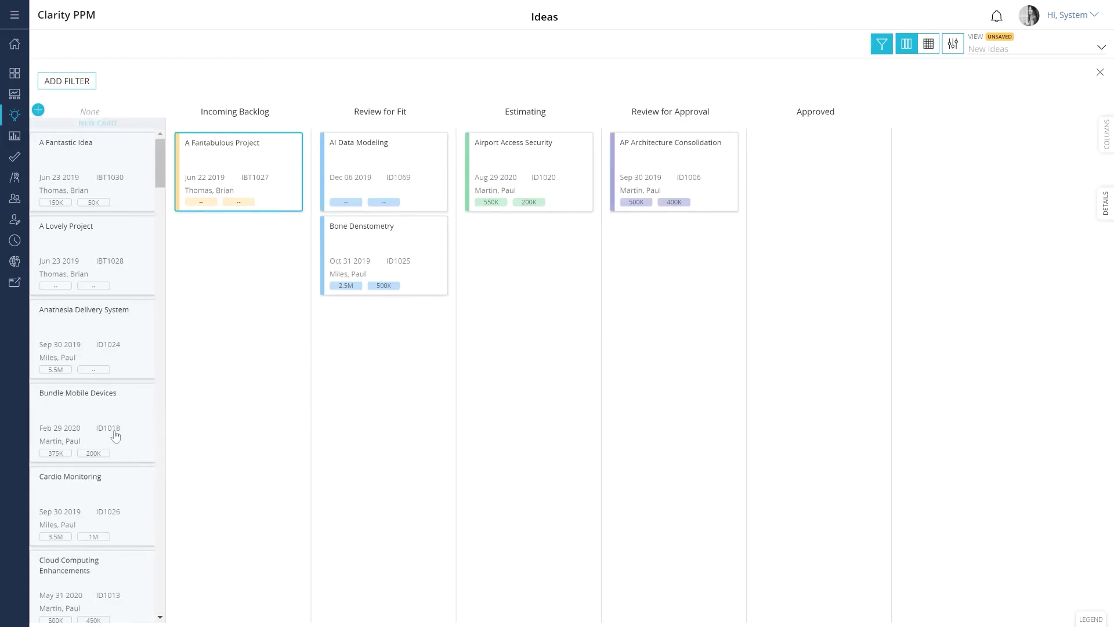
left_click_drag(115, 435, 473, 358)
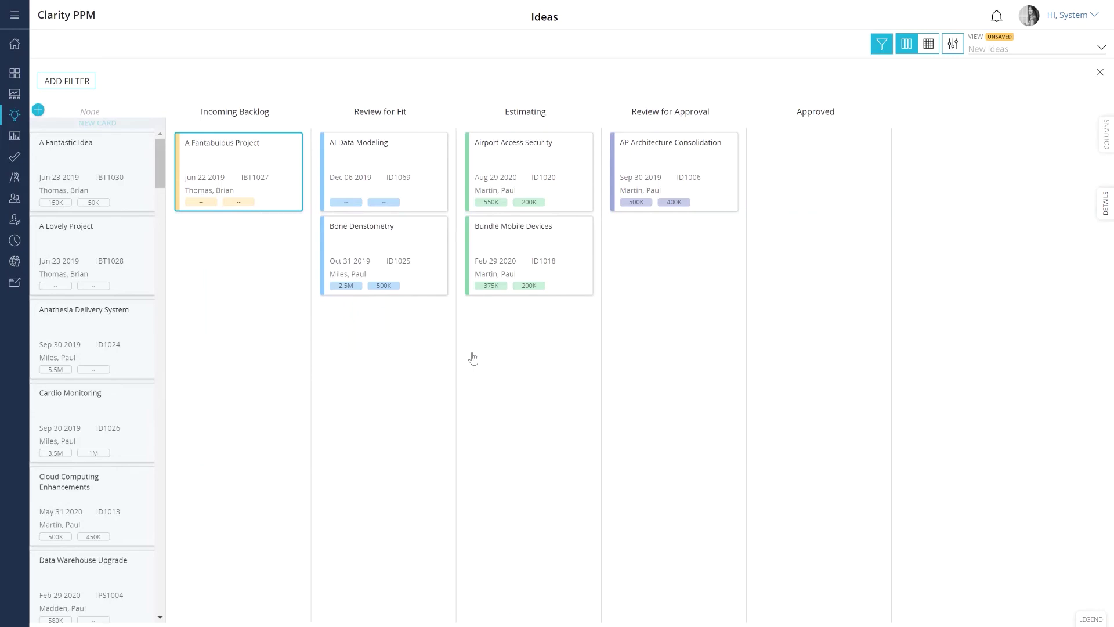
left_click(570, 198)
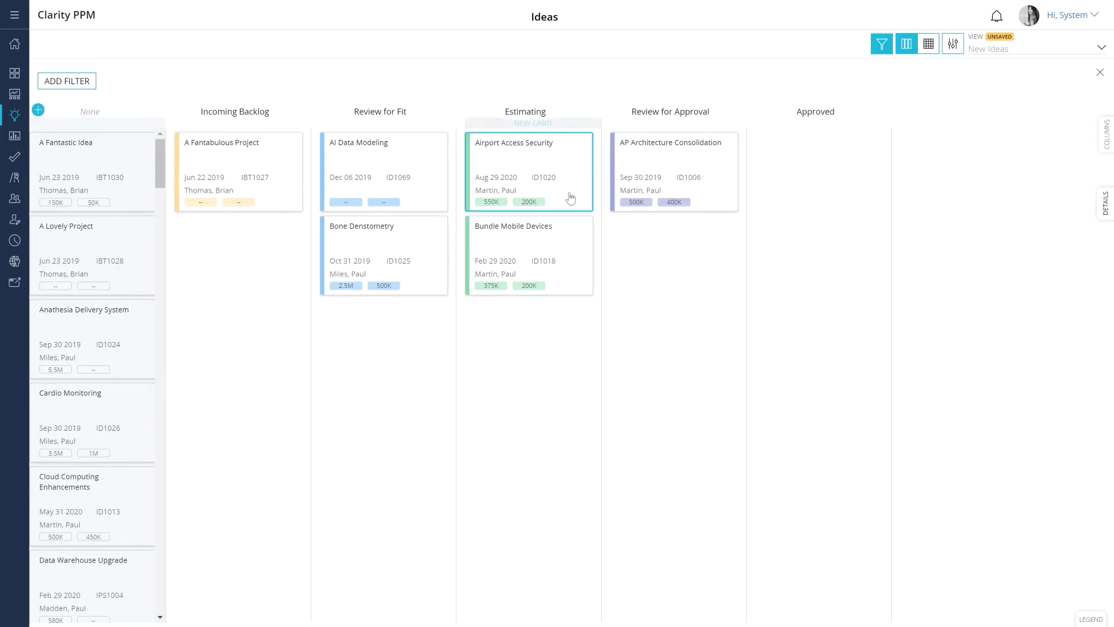
- Show Airport Access Security's details beside the board, leaving the field configuration unchanged
left_click(1099, 220)
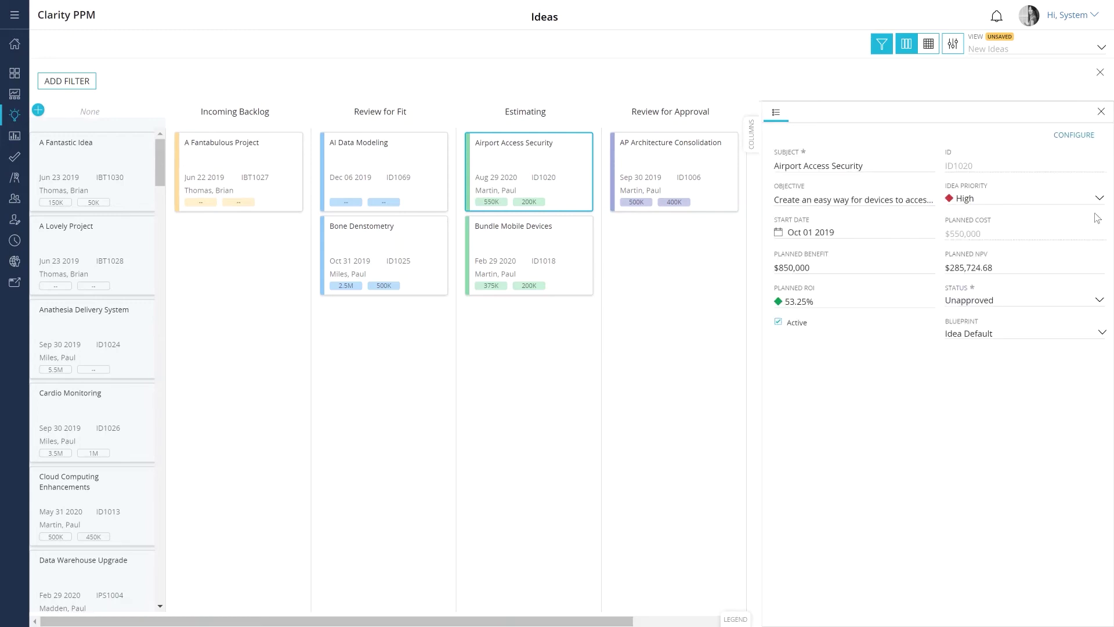
left_click(1077, 138)
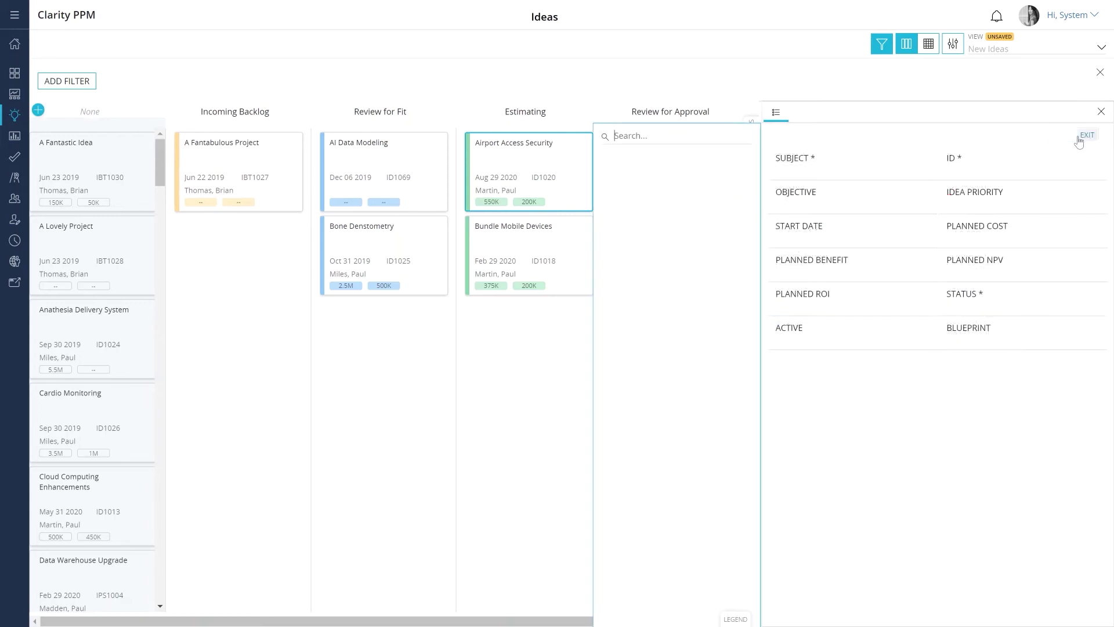
left_click(1080, 138)
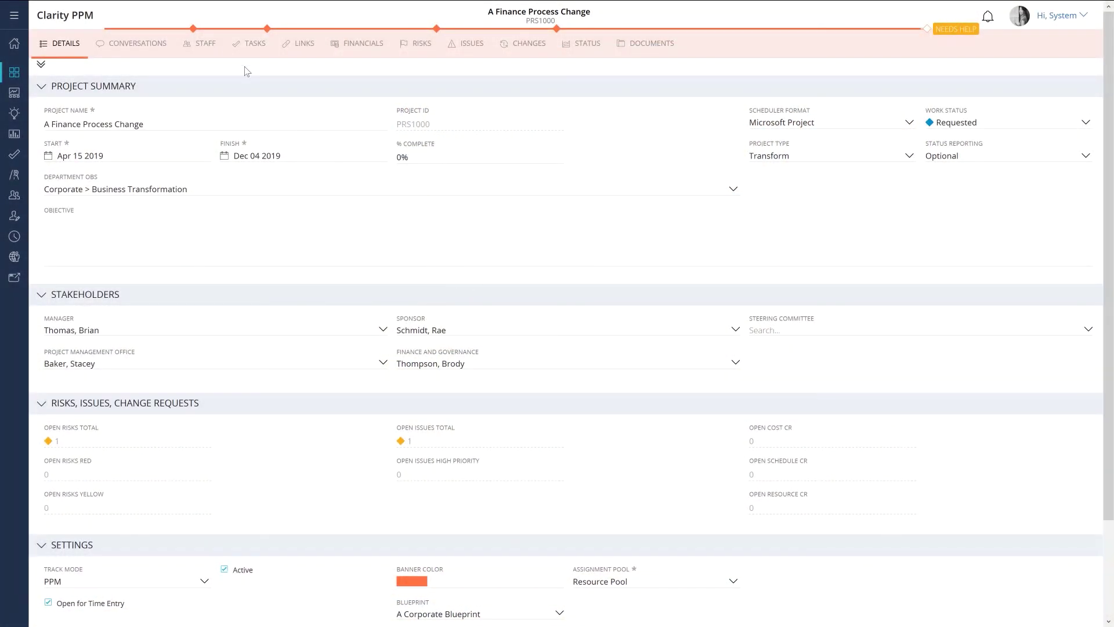
- View the A Finance Process Change project's staff list, then its tasks and Gantt chart
left_click(214, 44)
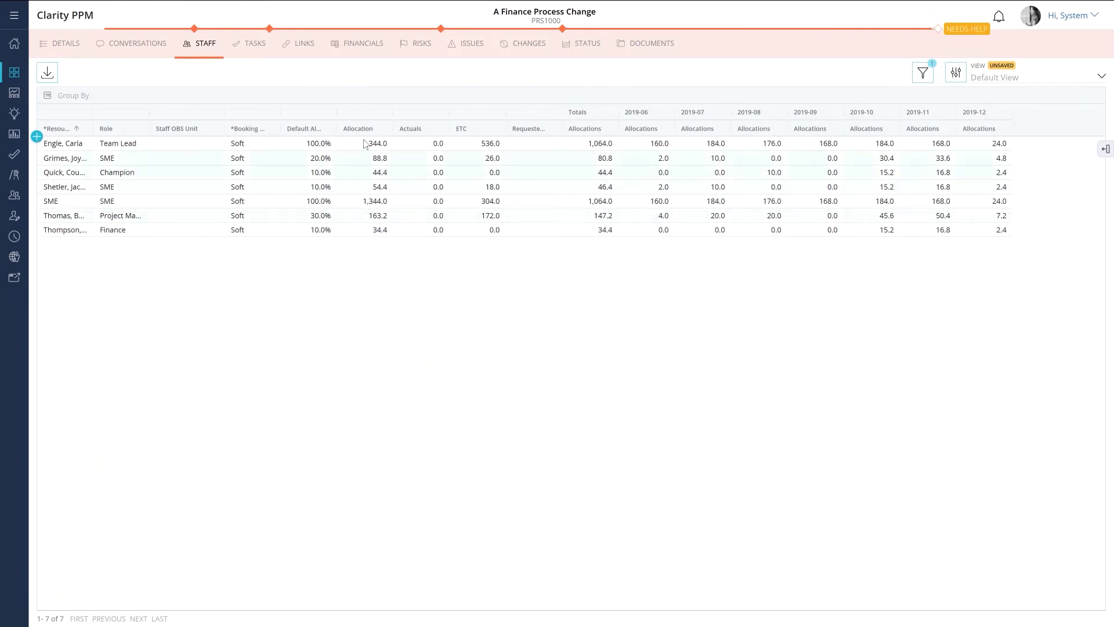
left_click(268, 46)
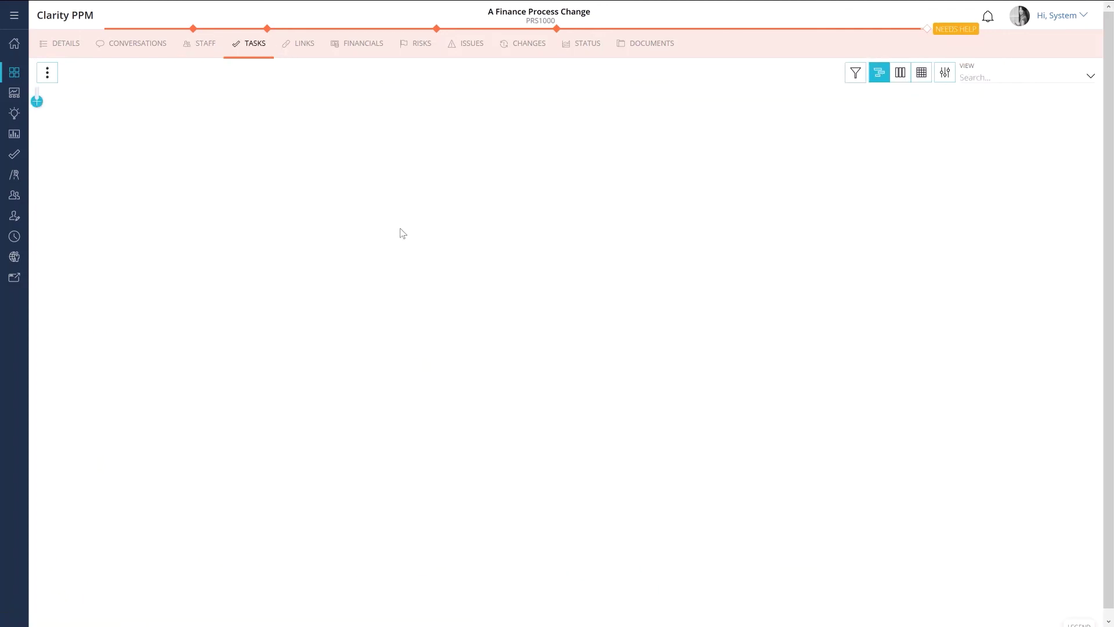